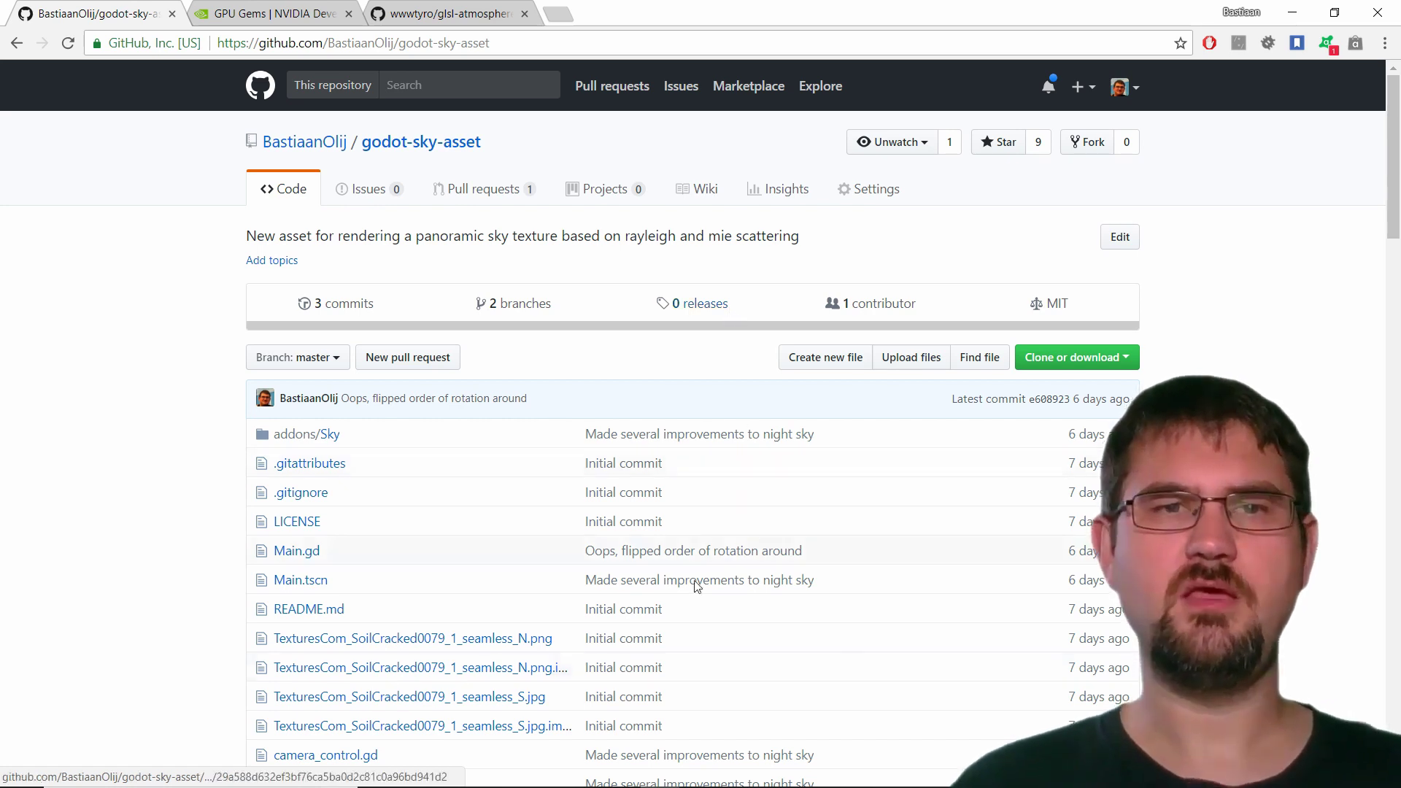
Step: Check out the use_proxy_fix branch of godot-sky-asset, then bring up the GPU Gems scattering chapter
left_click(339, 357)
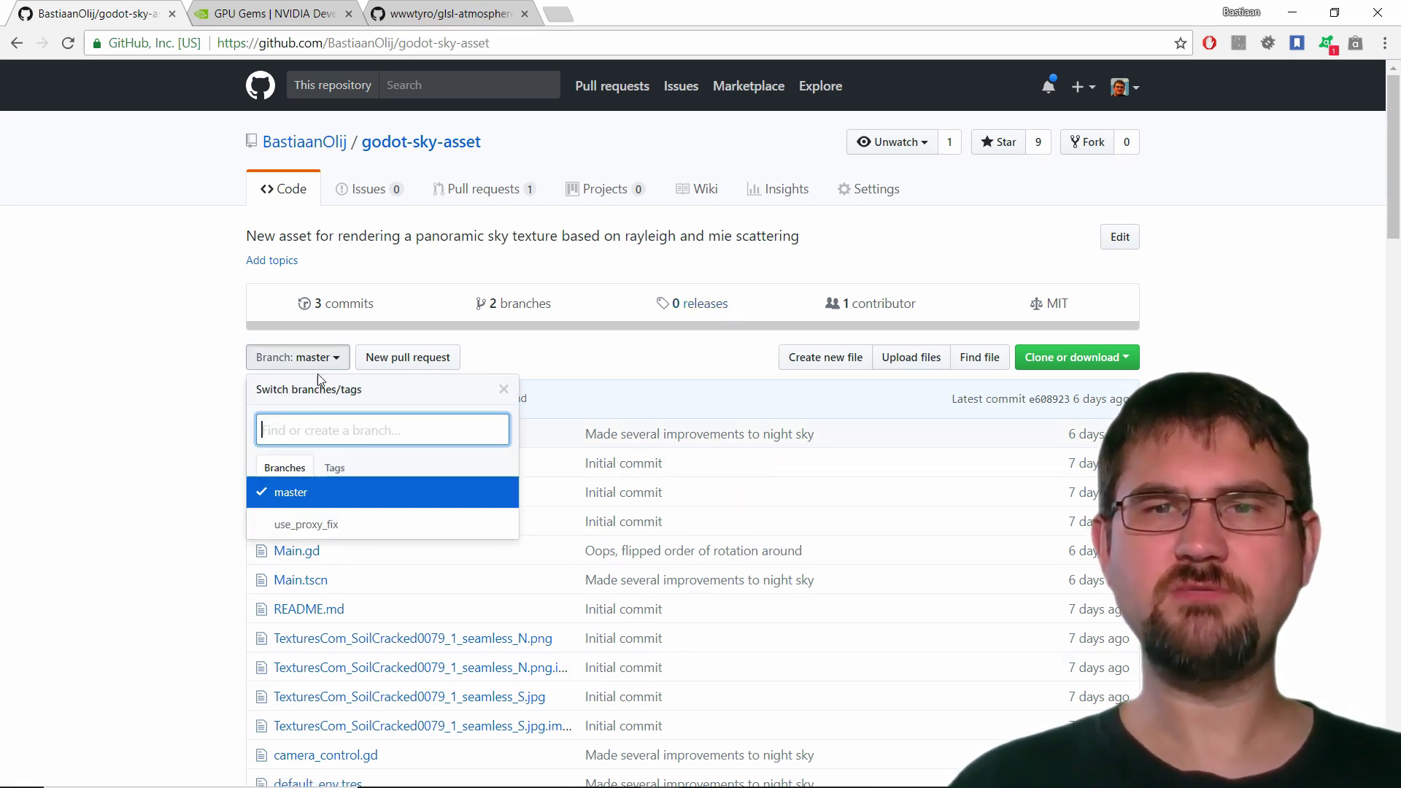
left_click(344, 524)
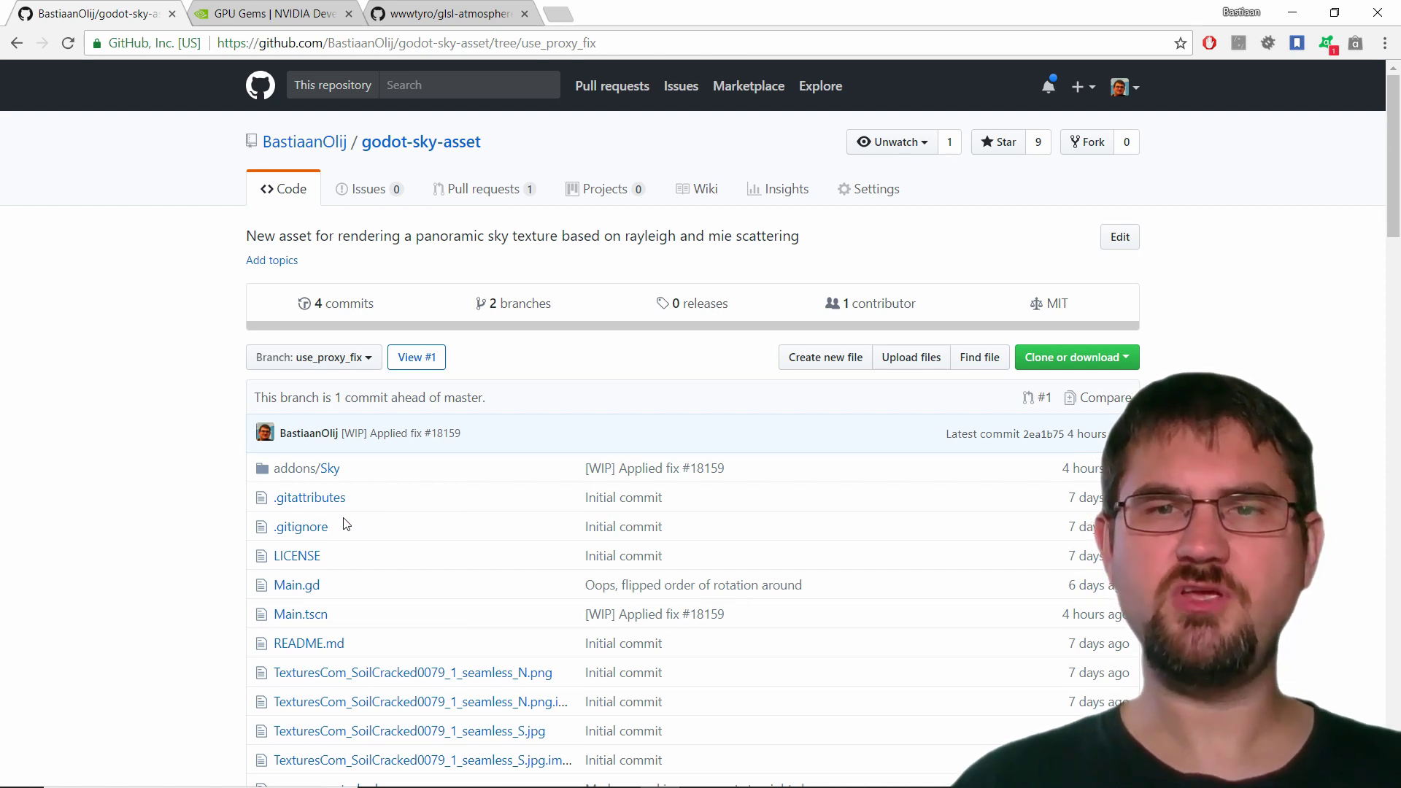
left_click(240, 11)
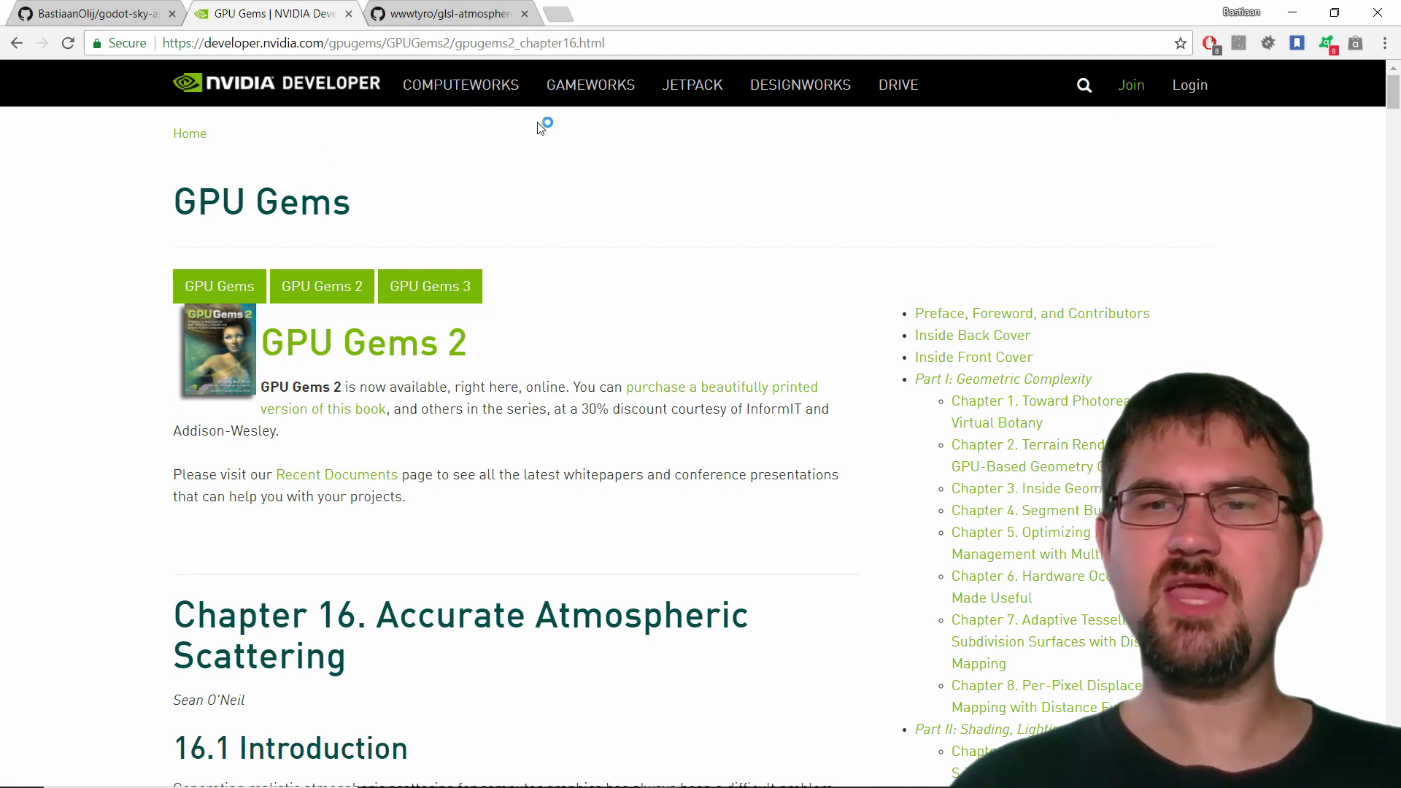
Step: Scroll down through GPU Gems 2 Chapter 16, 'Accurate Atmospheric Scattering'
scroll(521, 401, "down", 9)
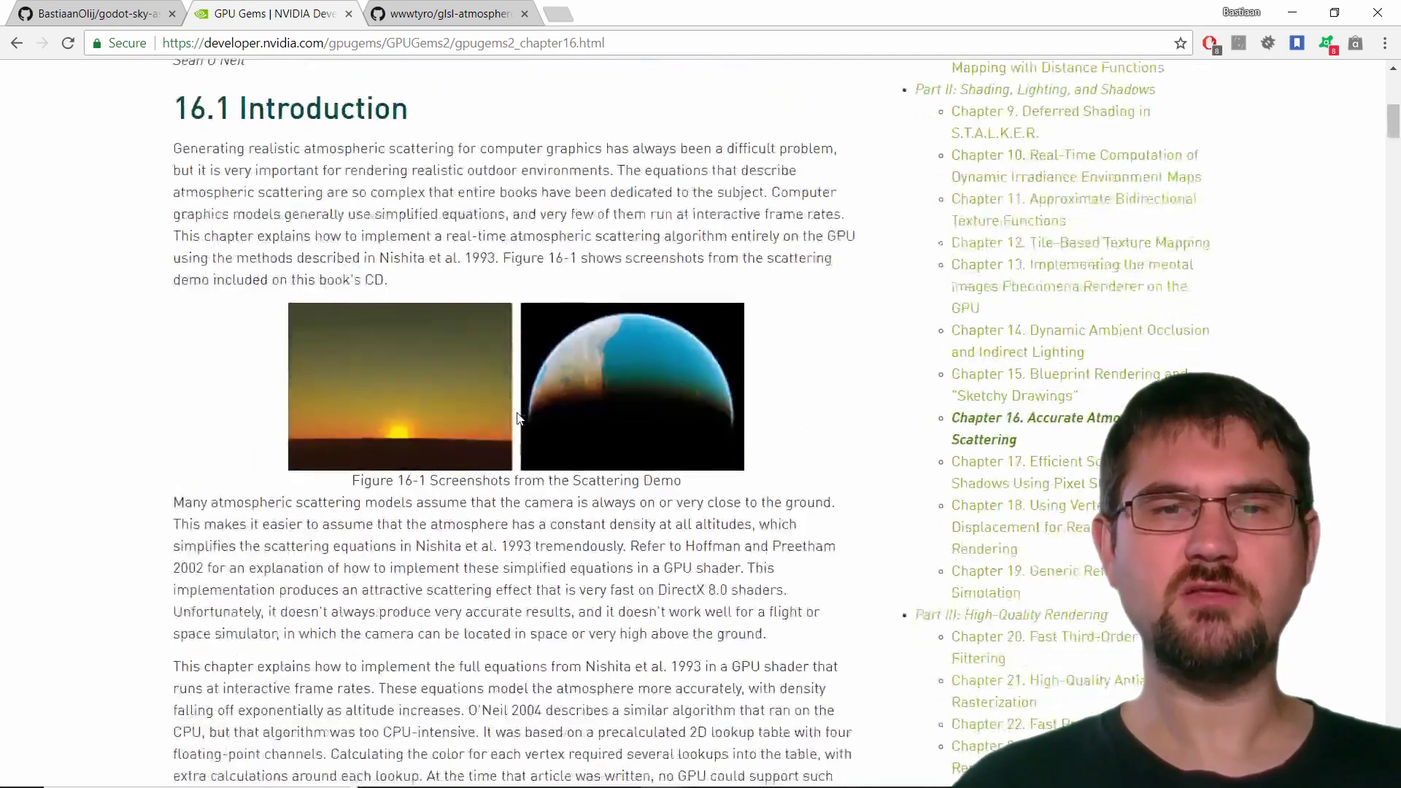
scroll(519, 417, "down", 1)
scroll(519, 414, "down", 7)
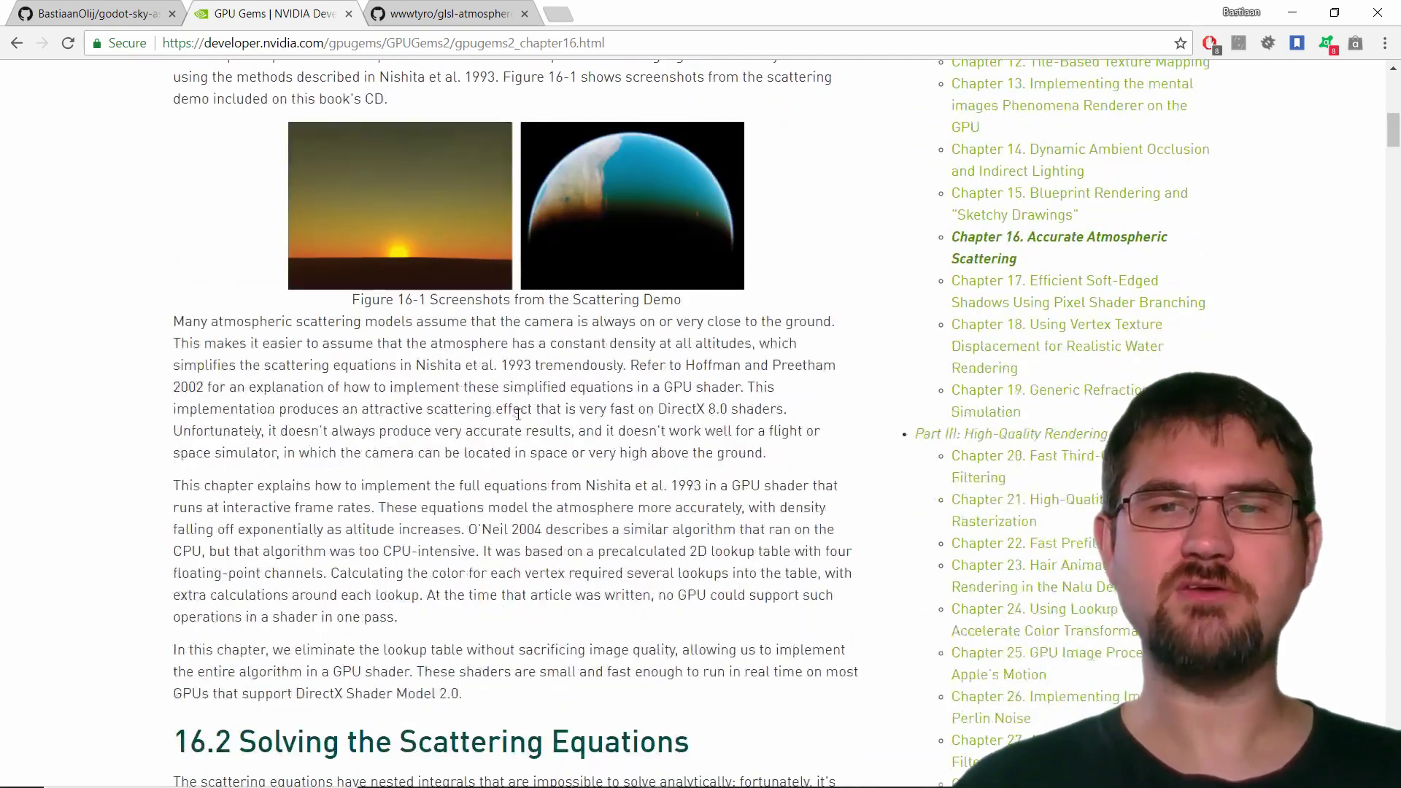
scroll(518, 416, "down", 6)
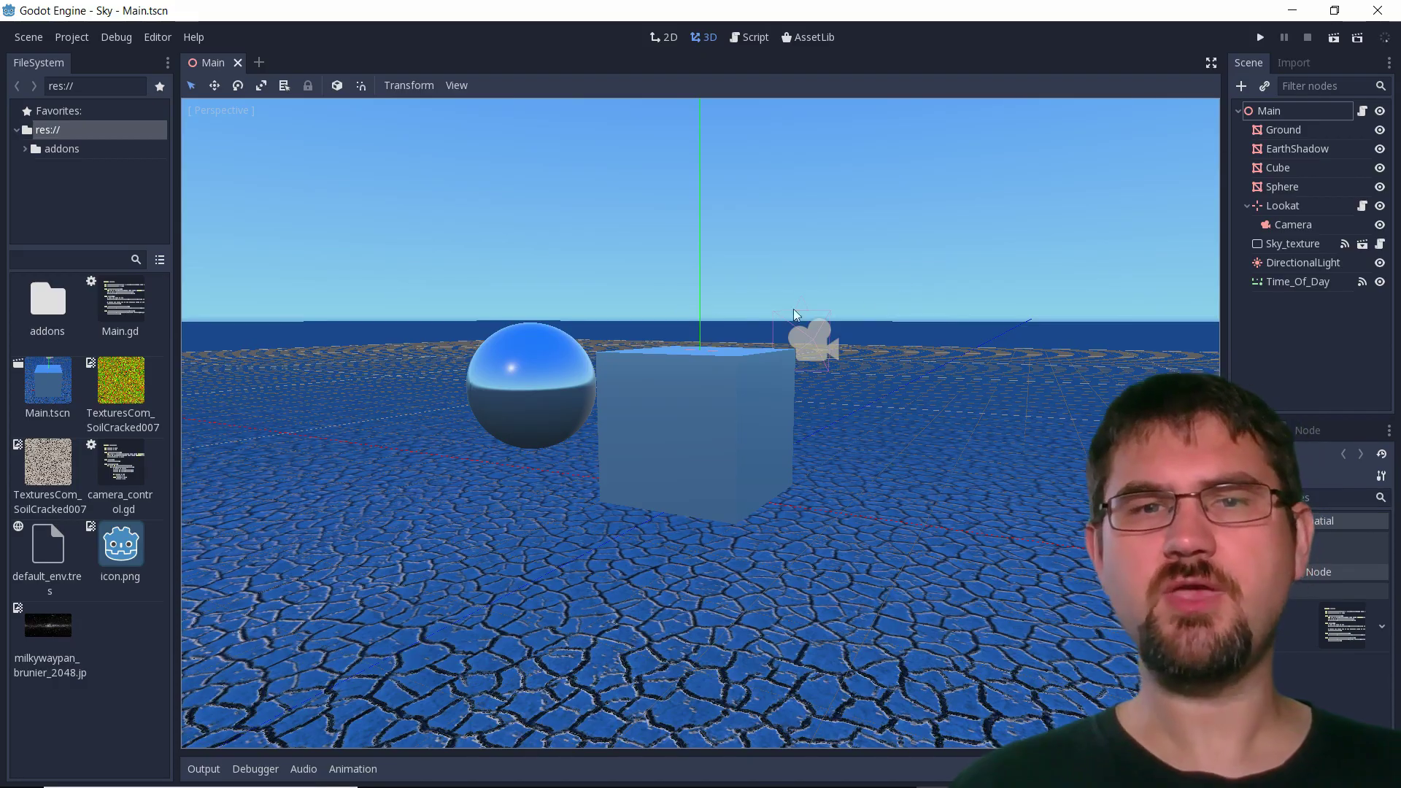
middle_click_drag(719, 322, 925, 359)
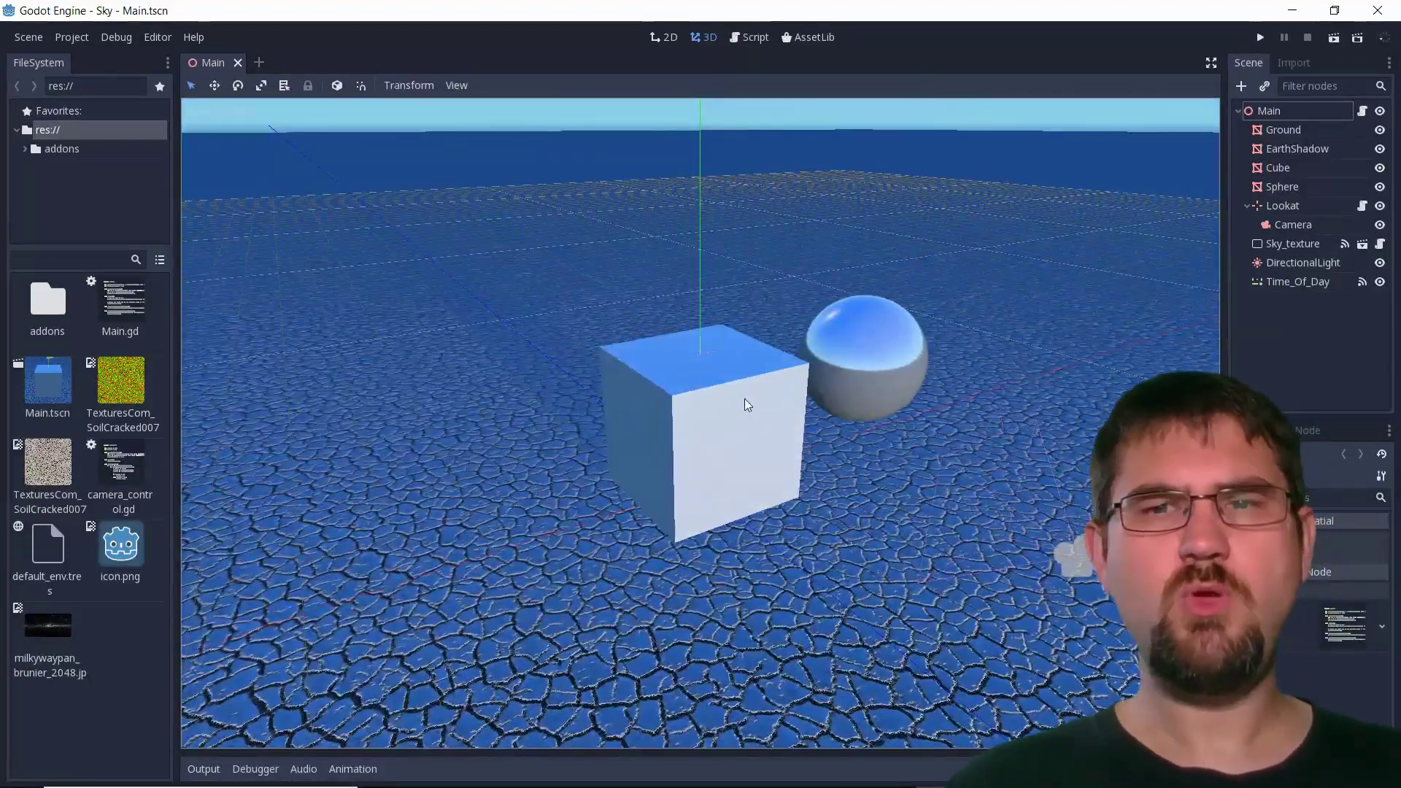
middle_click_drag(744, 398, 585, 316)
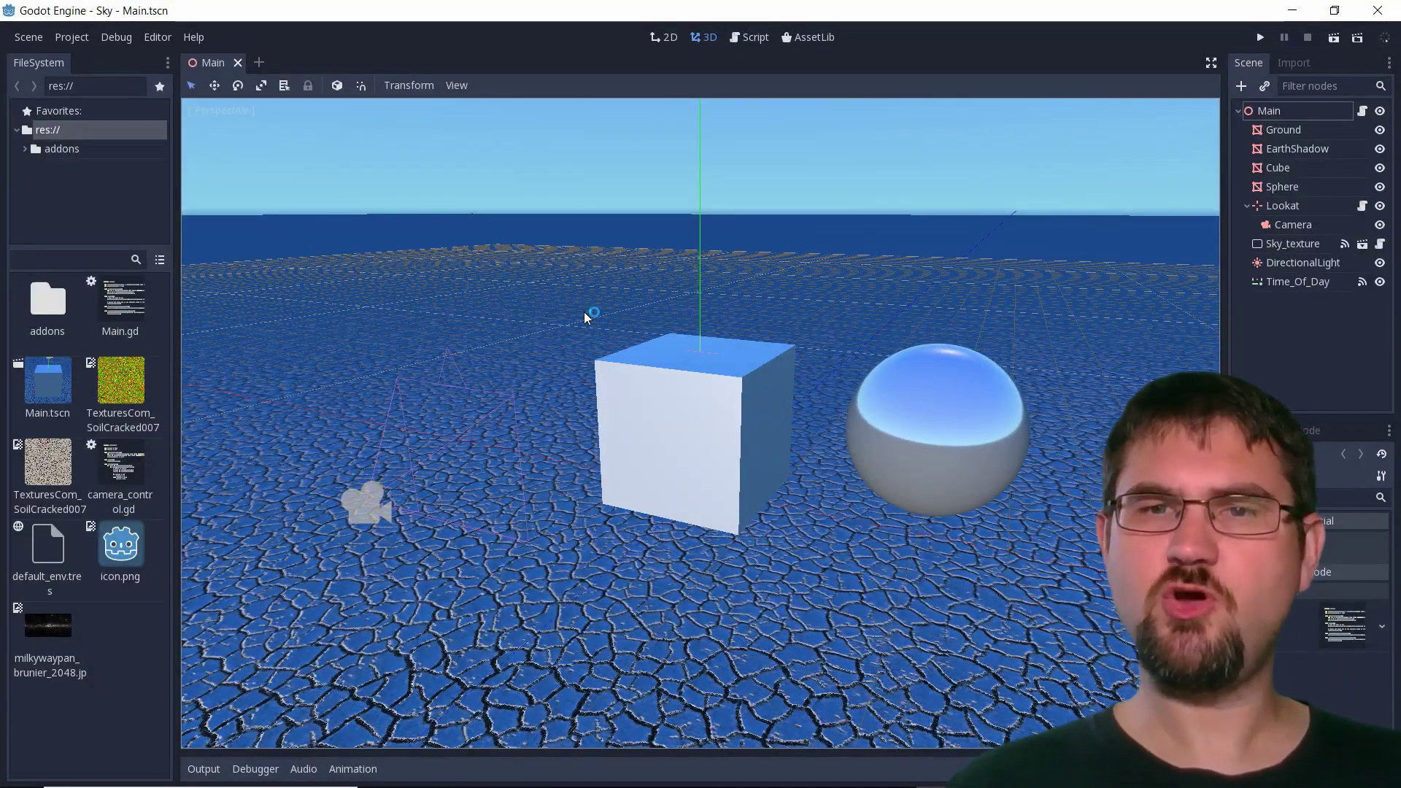
middle_click_drag(806, 194, 850, 306)
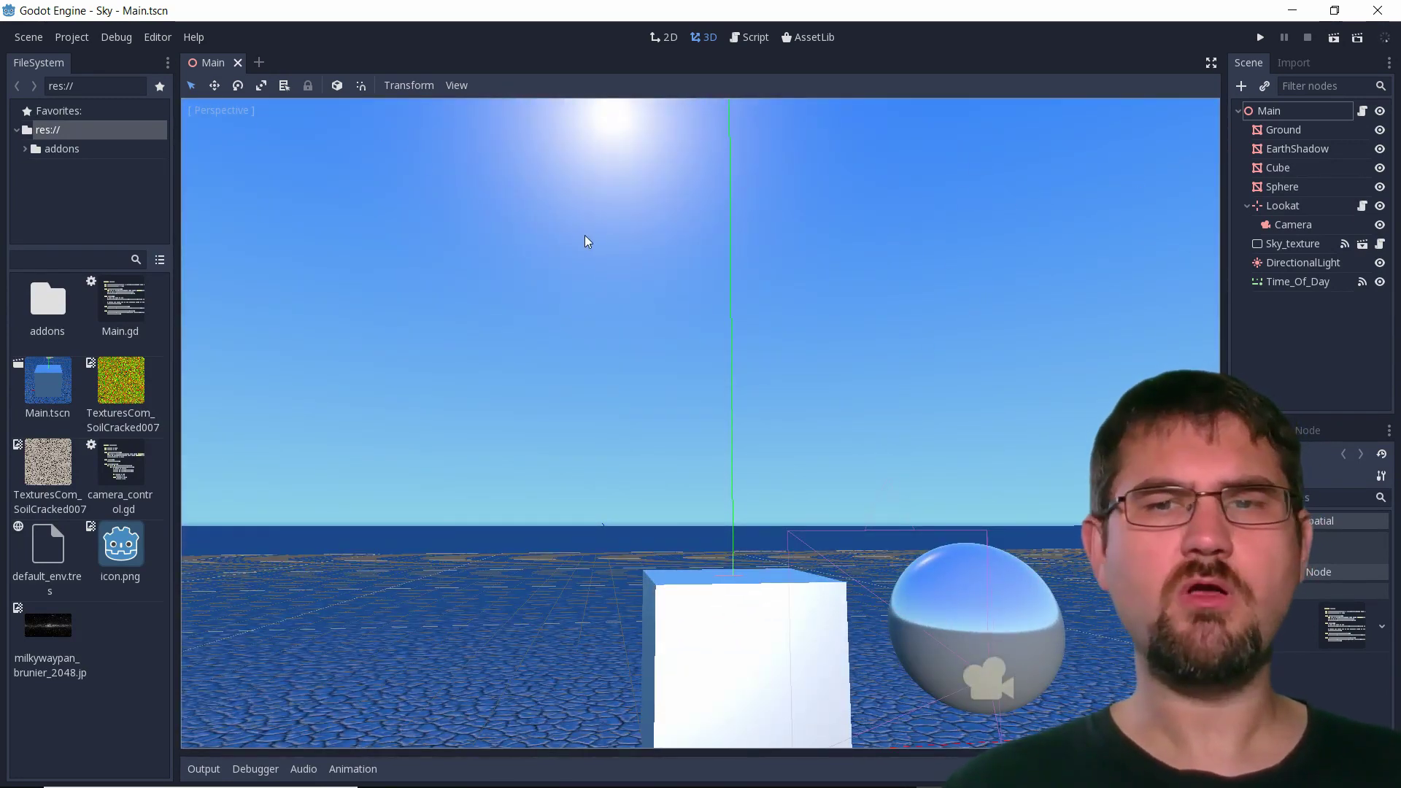
middle_click_drag(585, 238, 723, 475)
middle_click_drag(748, 419, 576, 215)
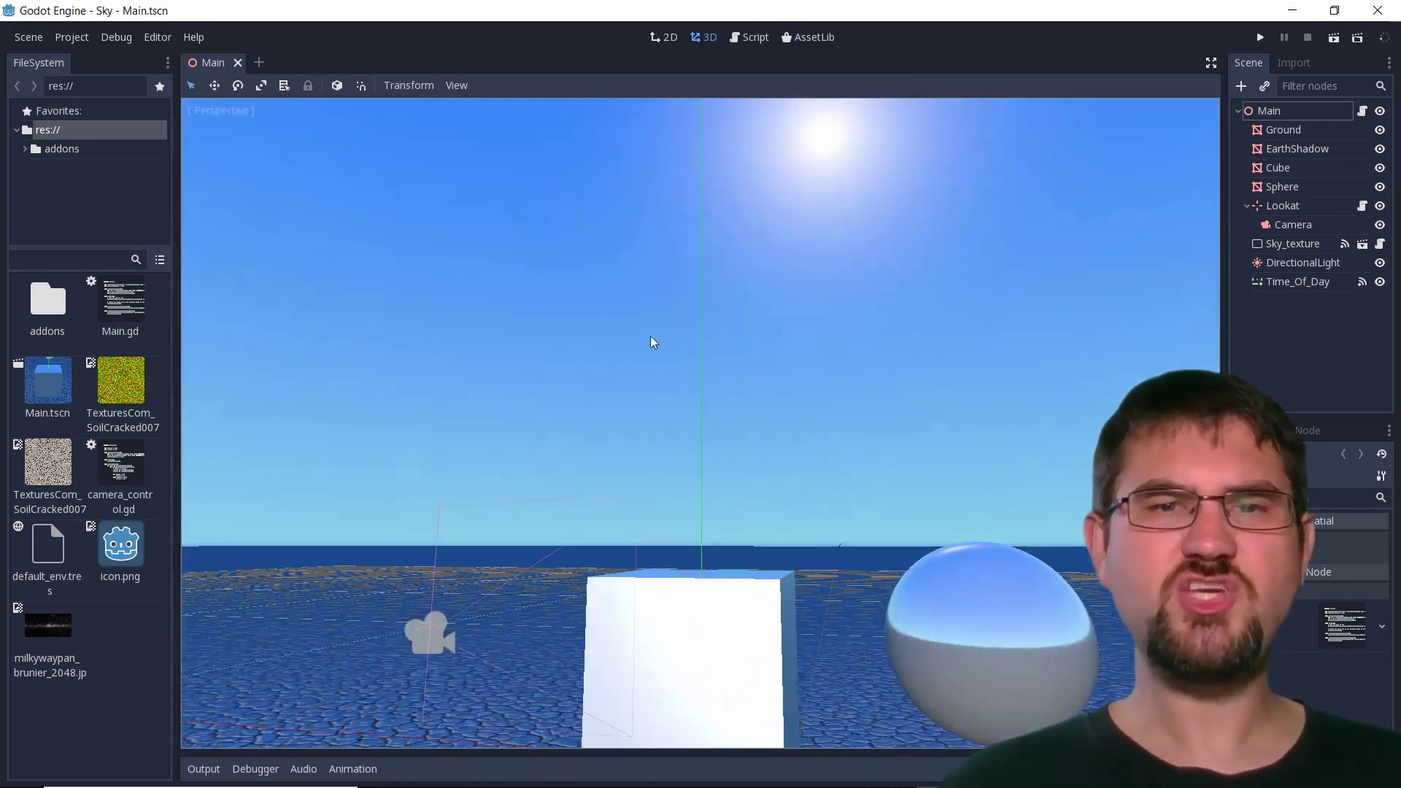
middle_click_drag(985, 441, 420, 179)
middle_click_drag(338, 266, 757, 275)
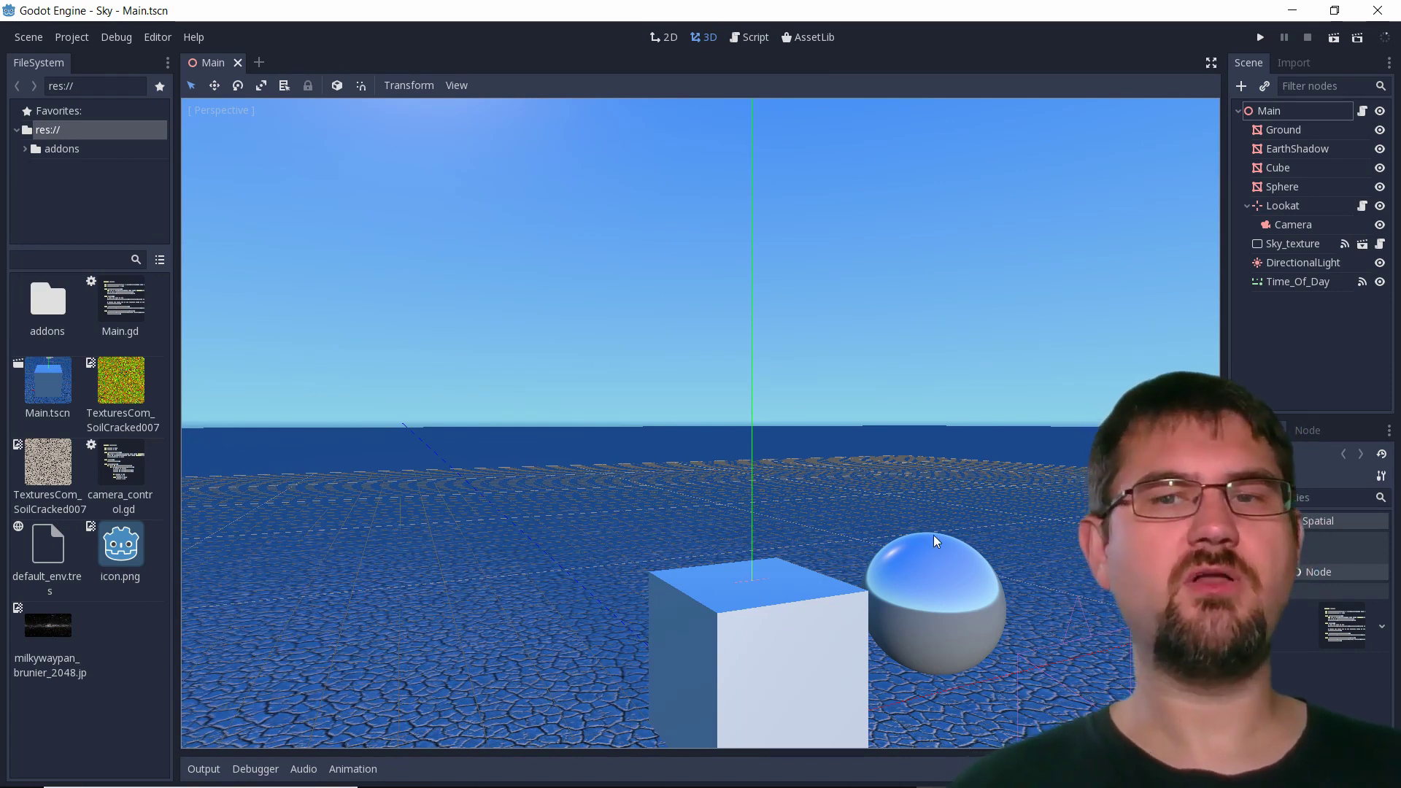
middle_click_drag(844, 563, 803, 566)
middle_click_drag(660, 207, 666, 306)
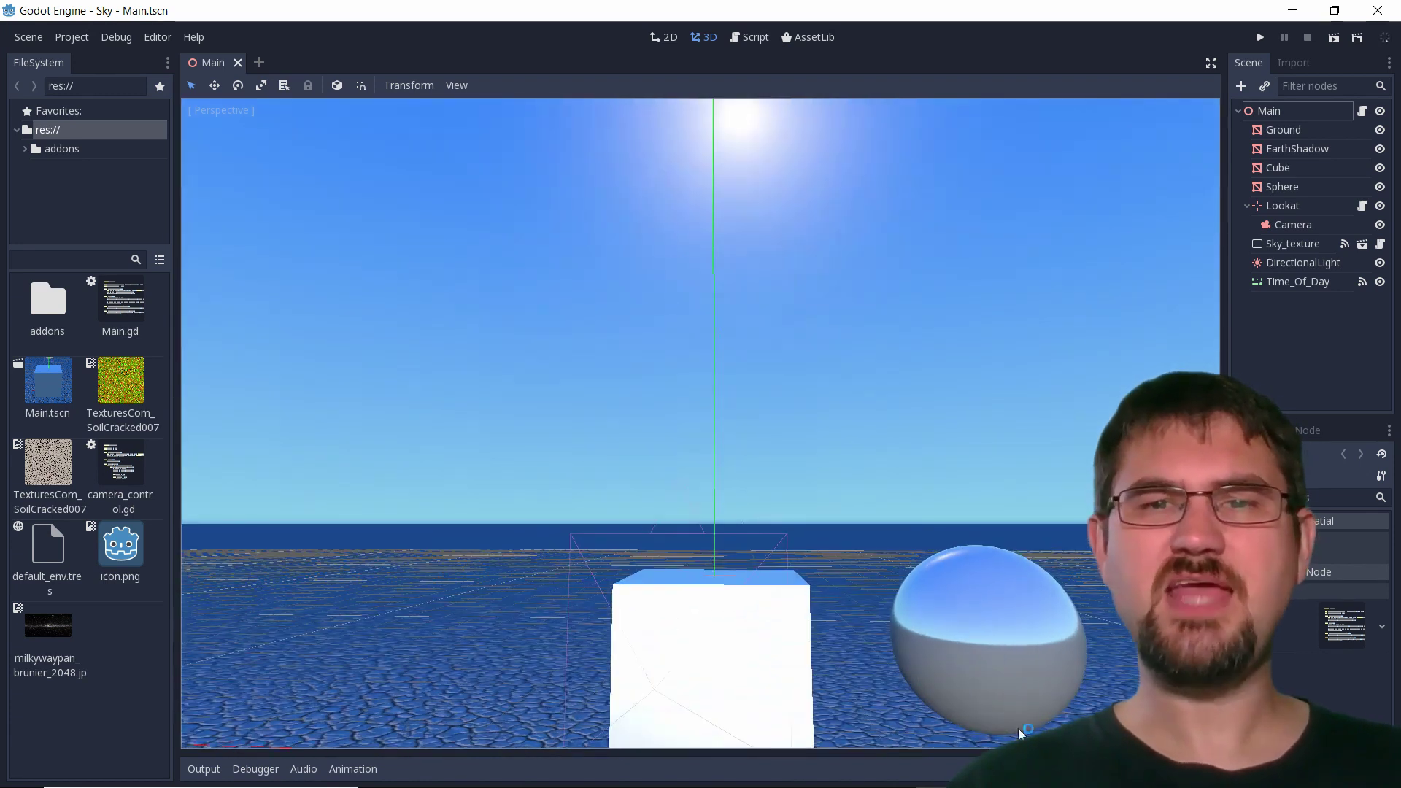
middle_click_drag(769, 460, 1034, 615)
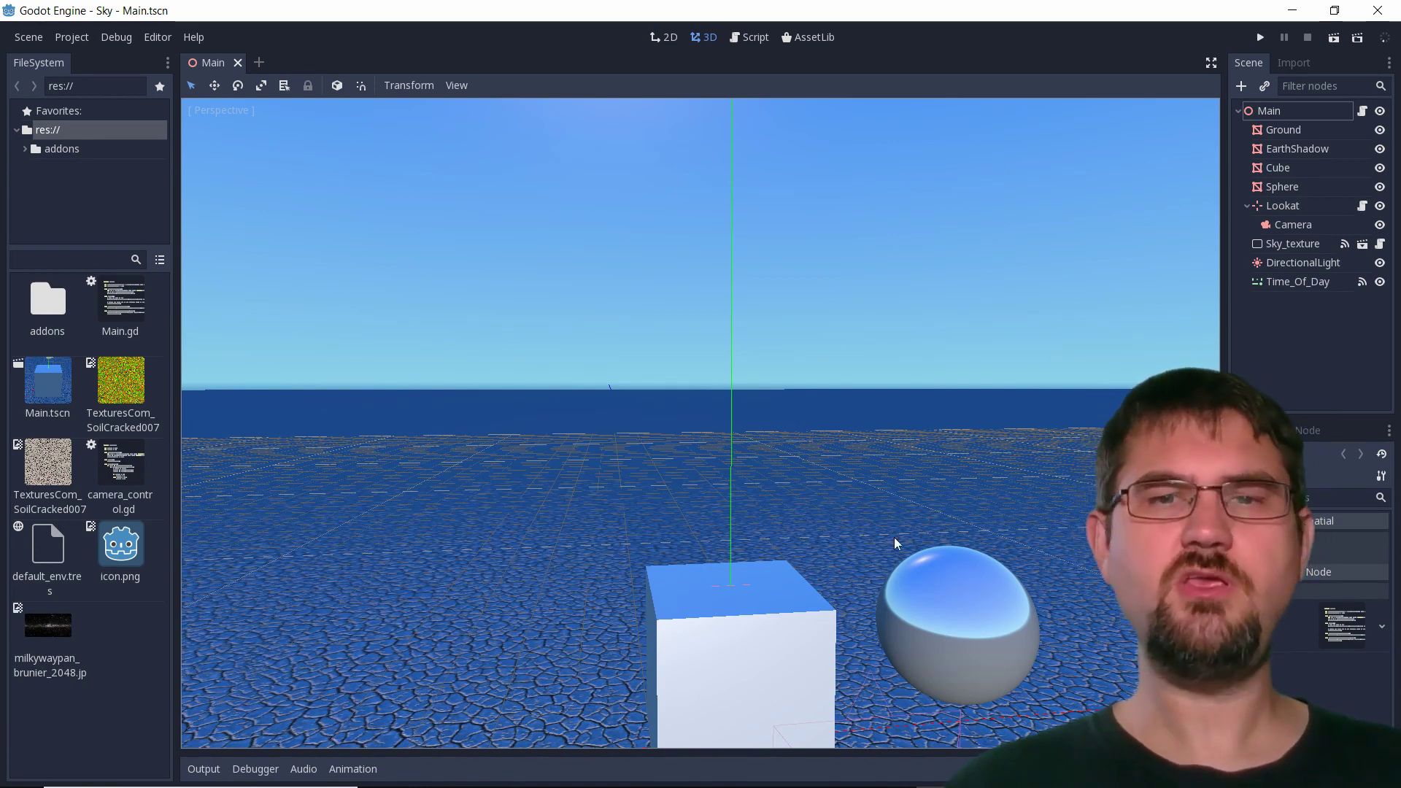
middle_click_drag(991, 632, 750, 589)
scroll(750, 589, "down", 2)
middle_click_drag(693, 669, 713, 572)
middle_click_drag(750, 626, 660, 568)
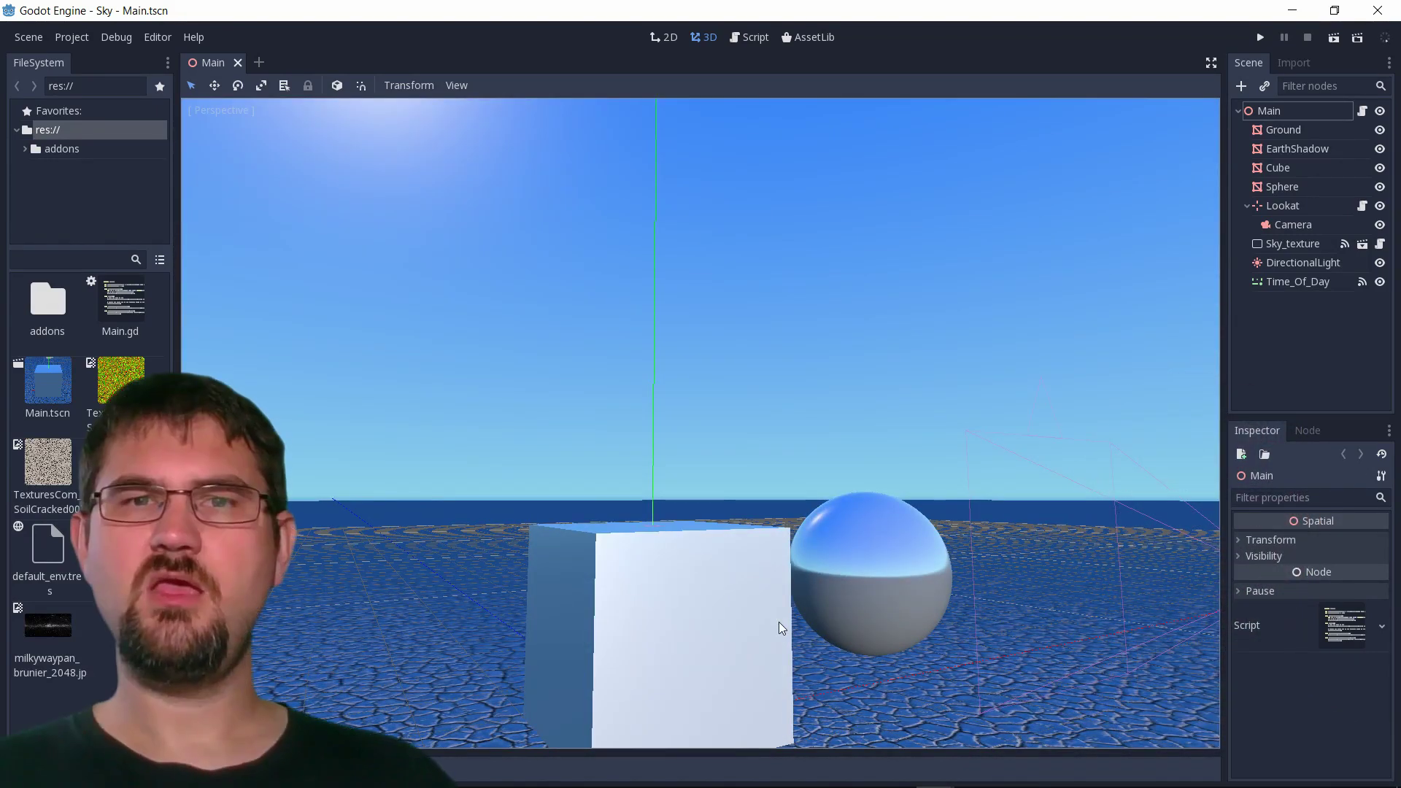
Step: Open sky_render.tscn from the addons/Sky folder in FileSystem
double_click(49, 299)
double_click(92, 321)
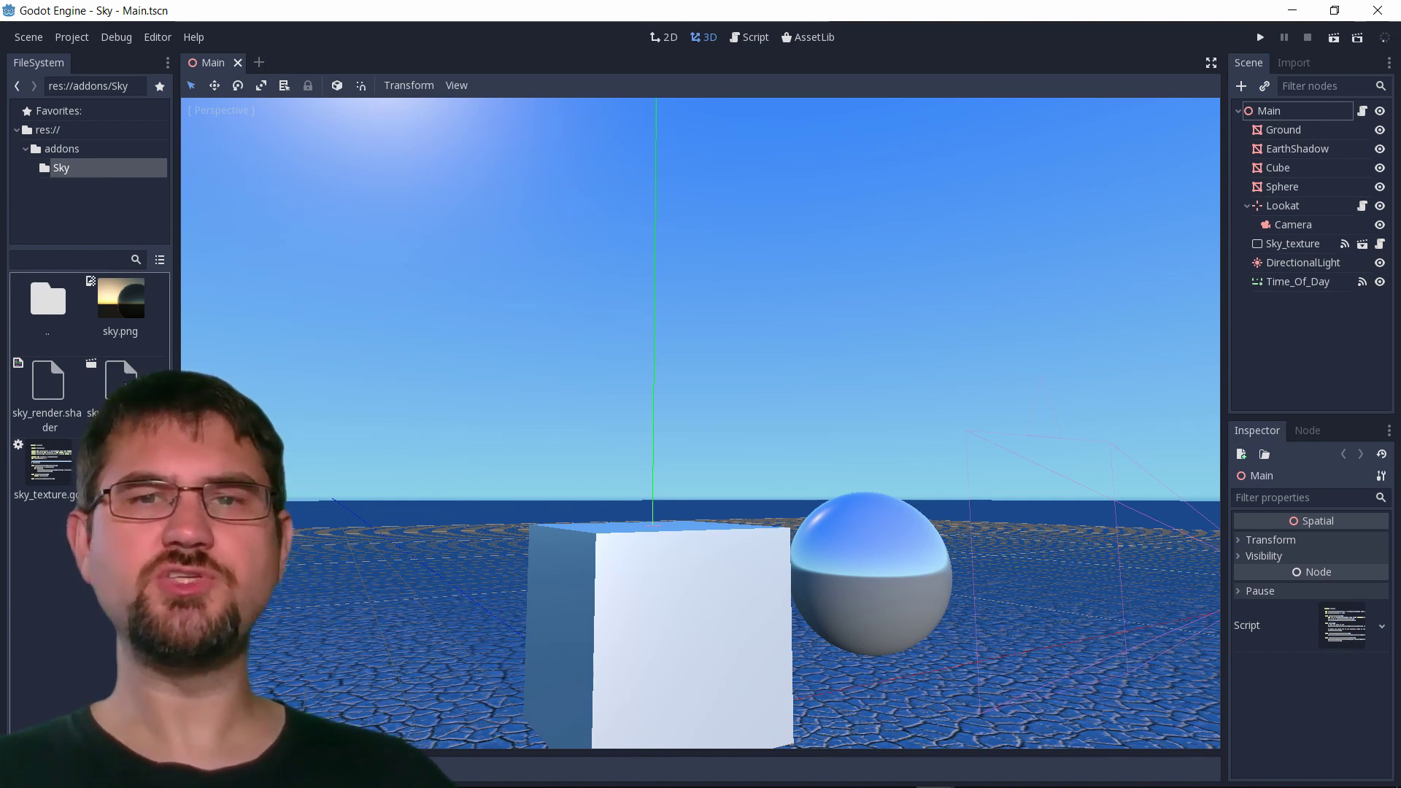
double_click(120, 383)
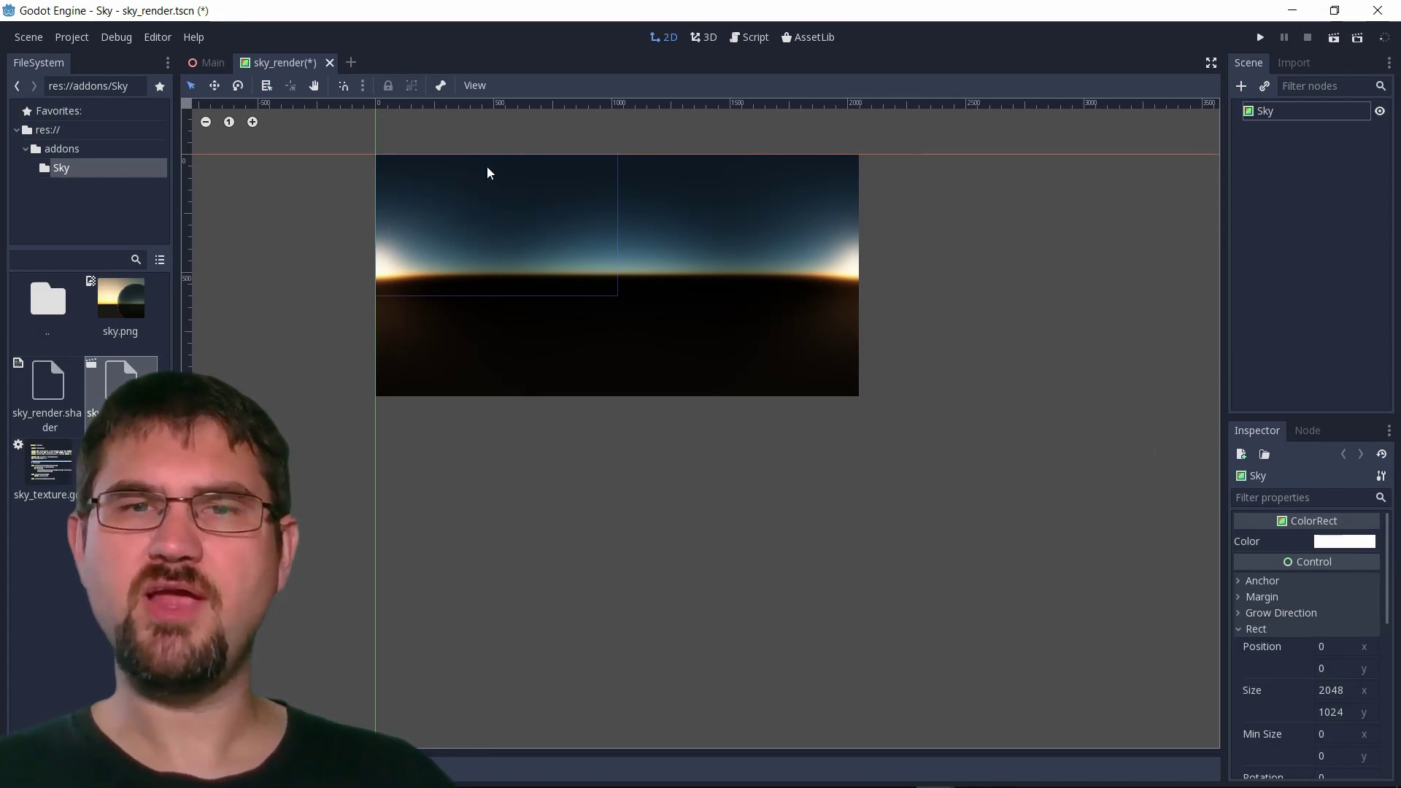
Step: Select the Sky node and look through its properties in the Inspector
left_click(1266, 112)
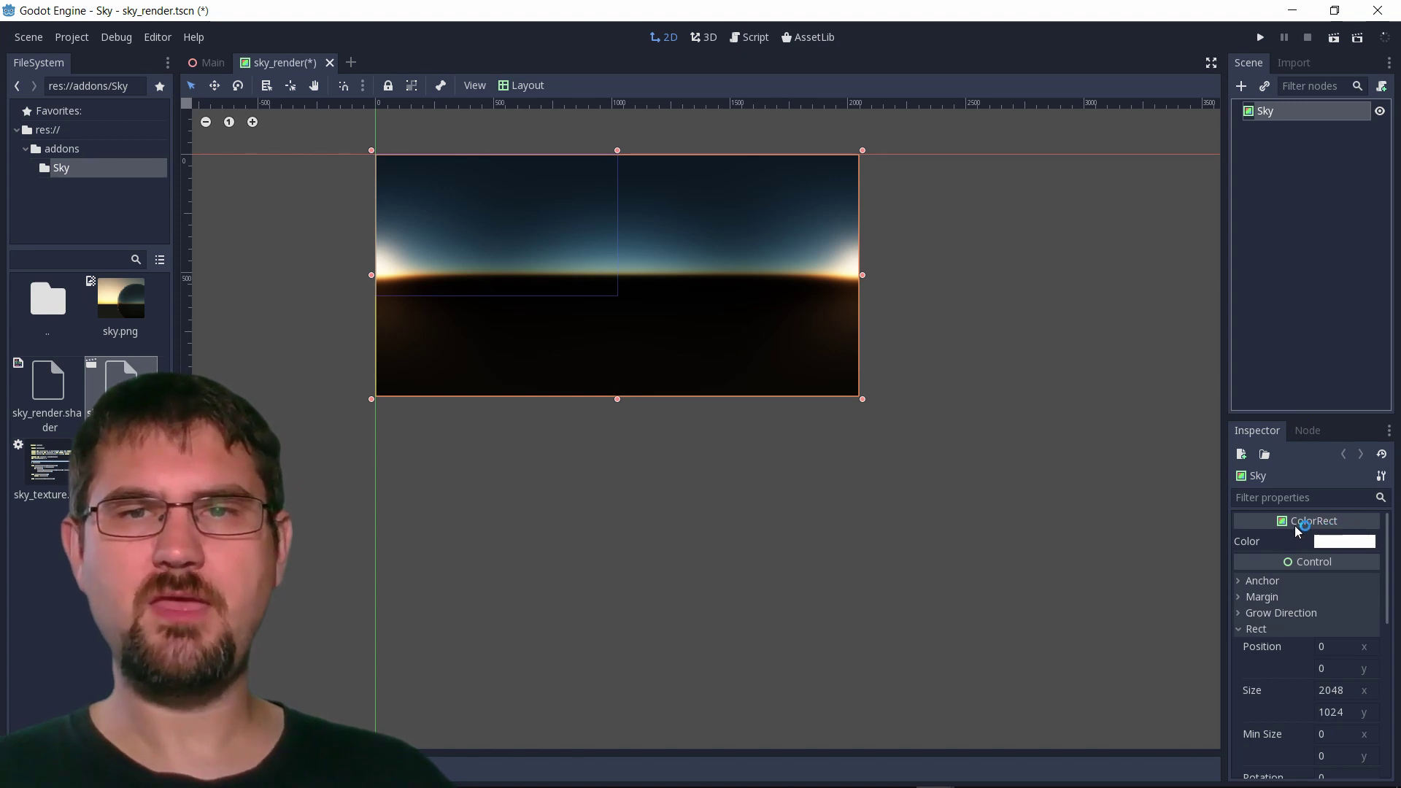
scroll(1306, 584, "down", 10)
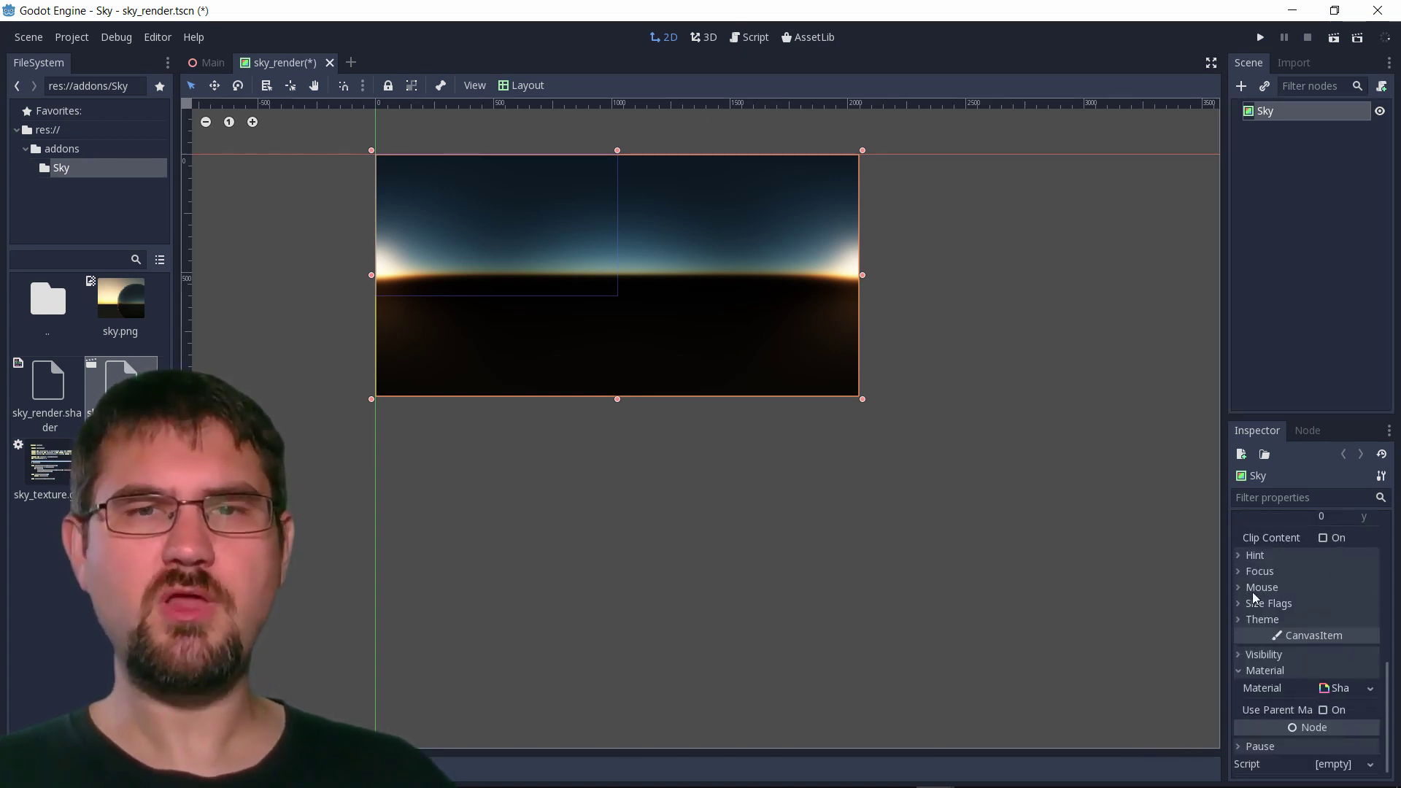
scroll(599, 299, "up", 2)
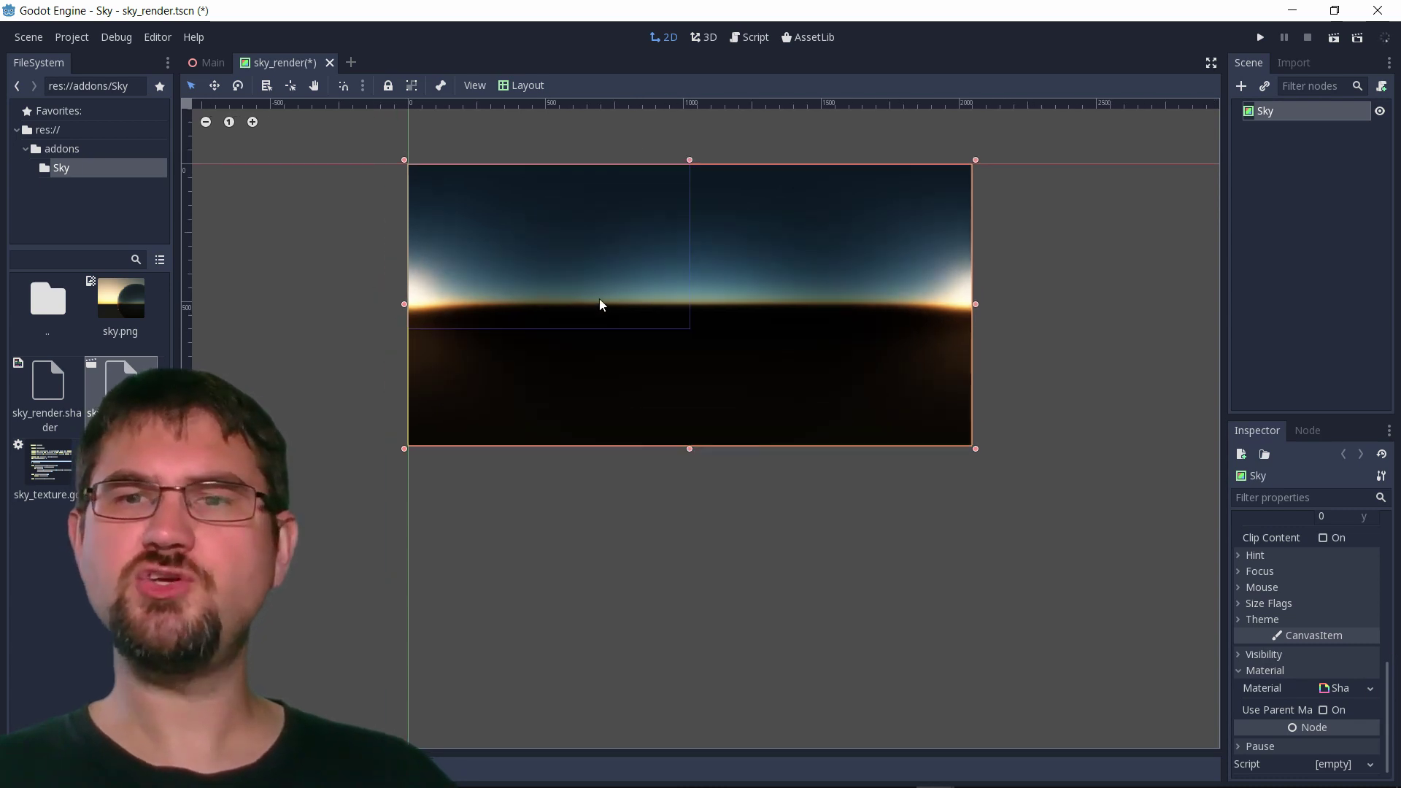
scroll(598, 304, "up", 2)
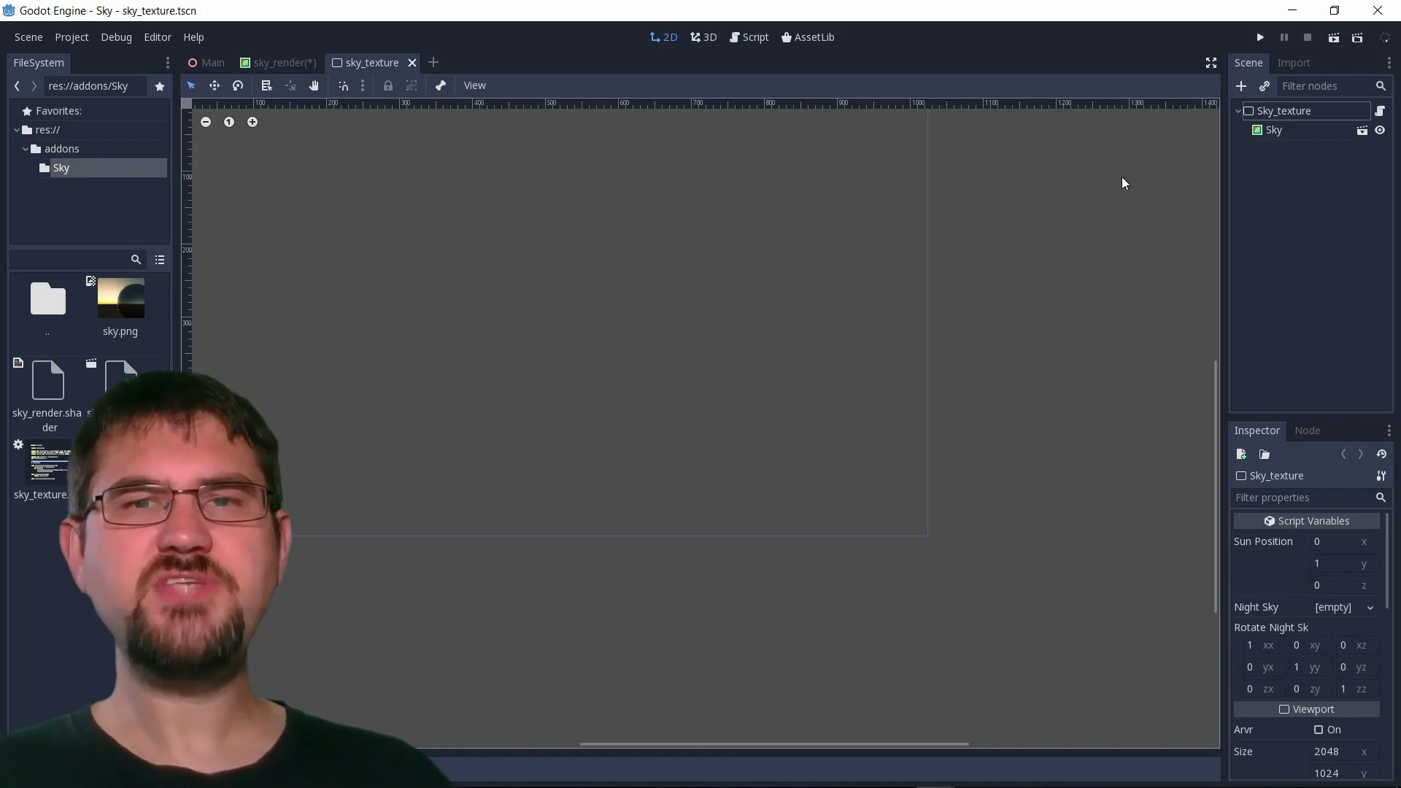
Step: Select the Sky_texture node and review its Viewport settings in the Inspector
left_click(1275, 116)
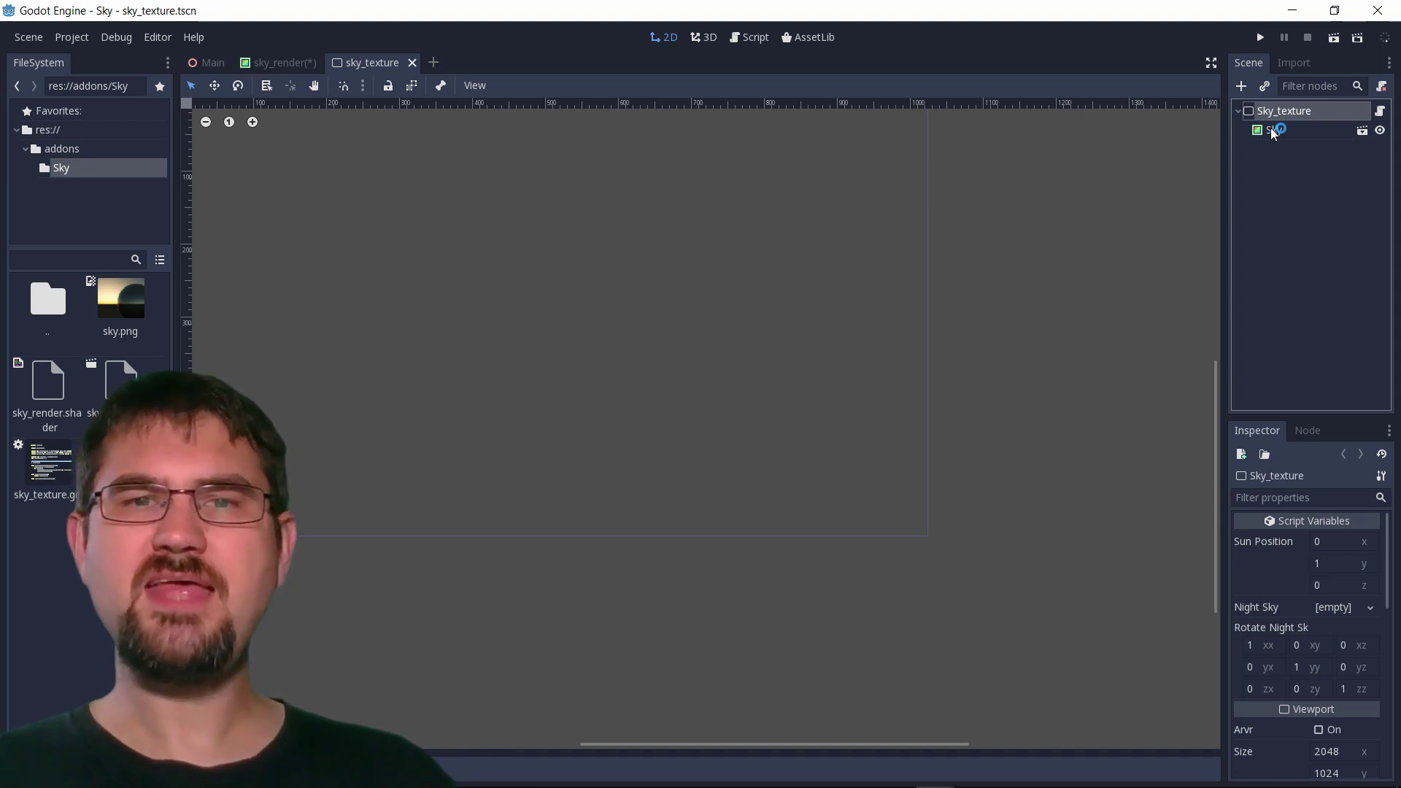
scroll(1359, 591, "down", 2)
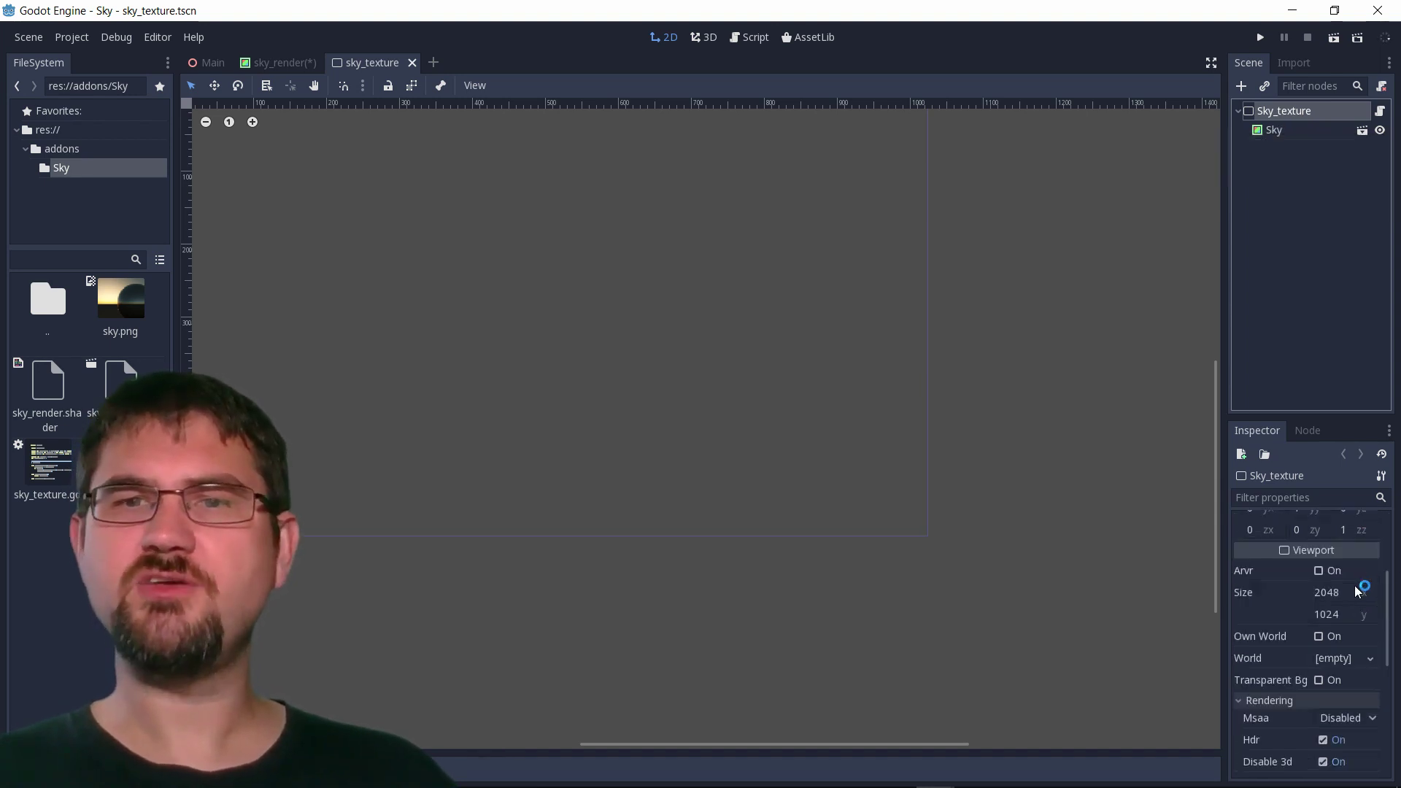
scroll(1359, 591, "up", 1)
scroll(1360, 587, "down", 1)
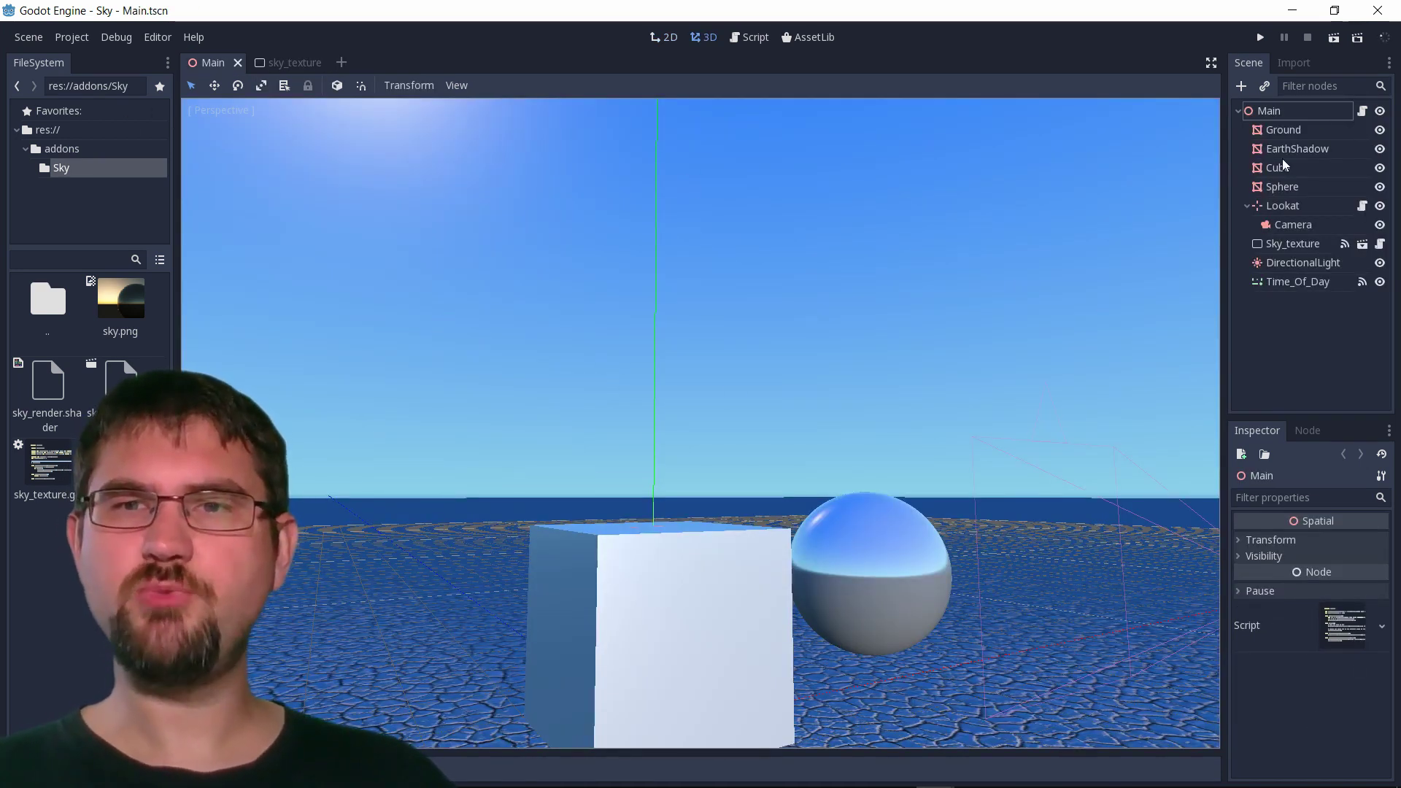
Step: Orbit to face the cube with the sun visible, and select the Camera
middle_click_drag(973, 361, 915, 367)
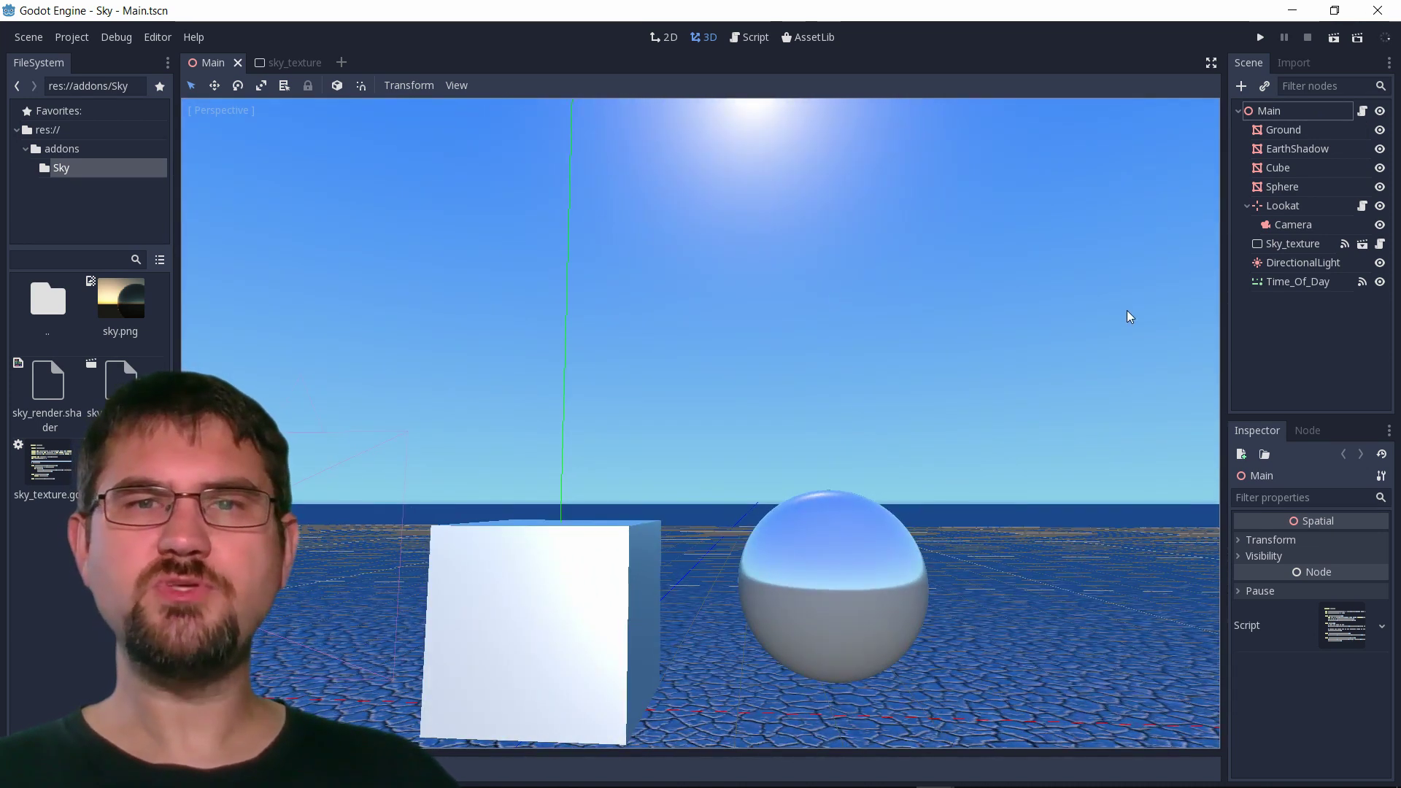
left_click(1297, 224)
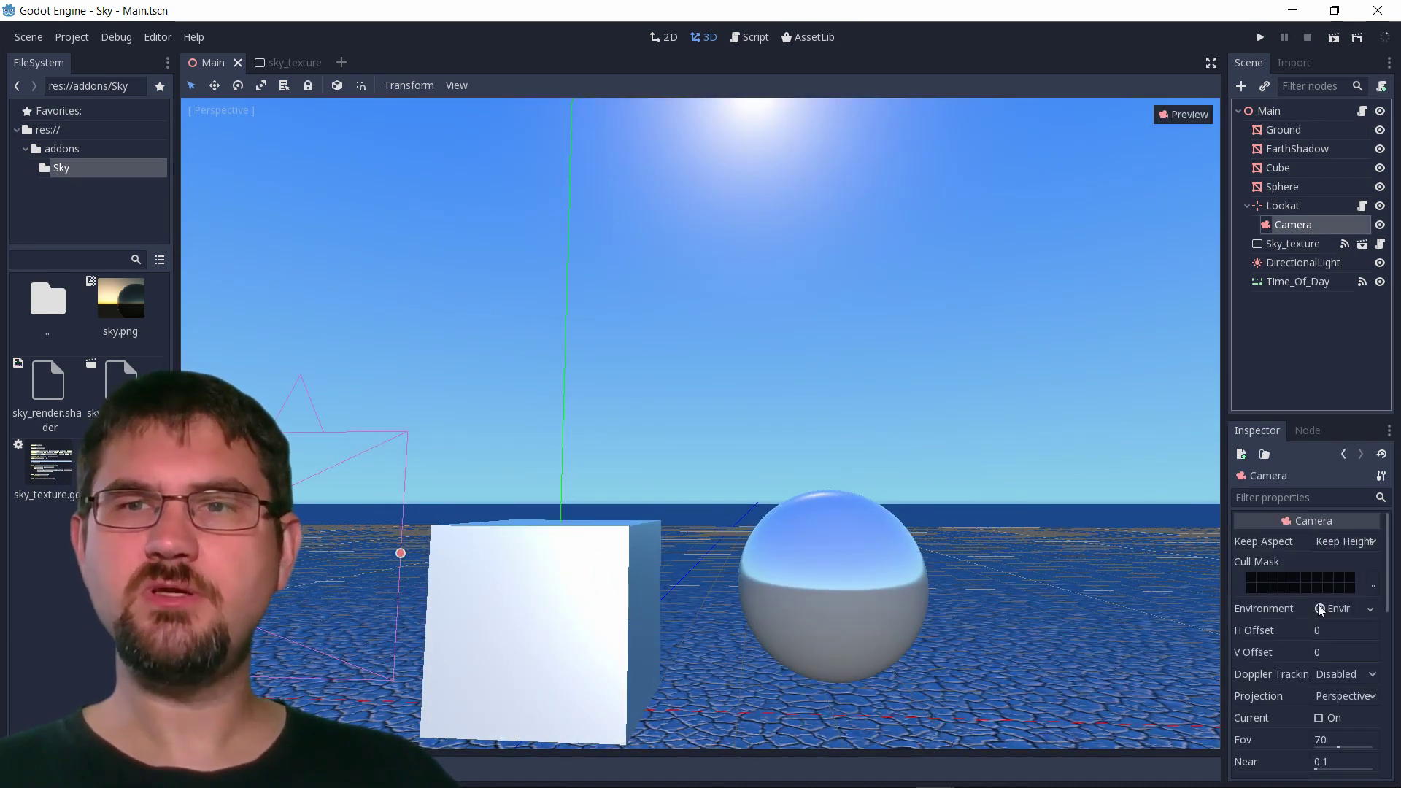
scroll(1324, 642, "down", 1)
scroll(1325, 613, "up", 1)
scroll(1326, 598, "down", 1)
Step: Expand the camera's Environment and sky resources to list the panorama's accepted texture types
left_click(1338, 578)
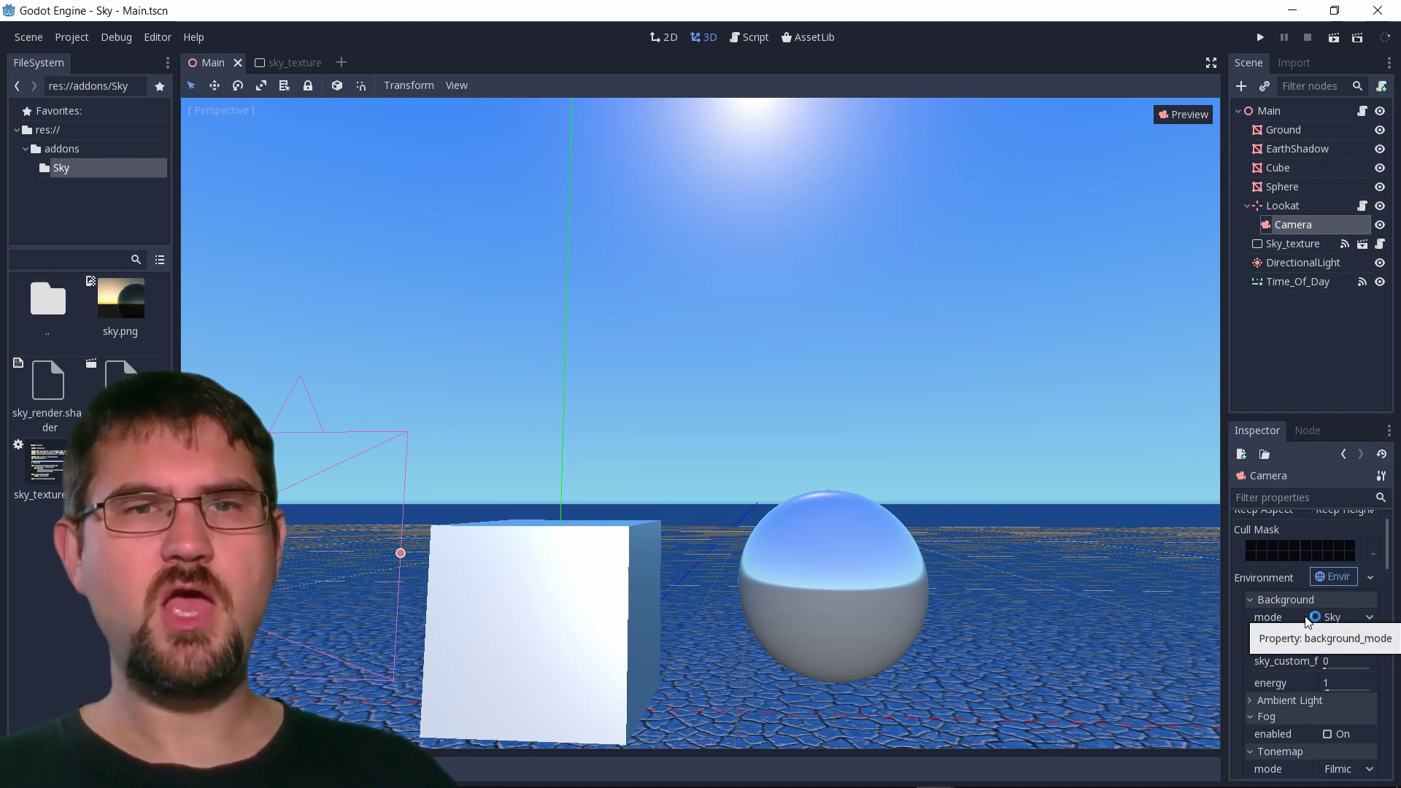
scroll(1307, 617, "down", 2)
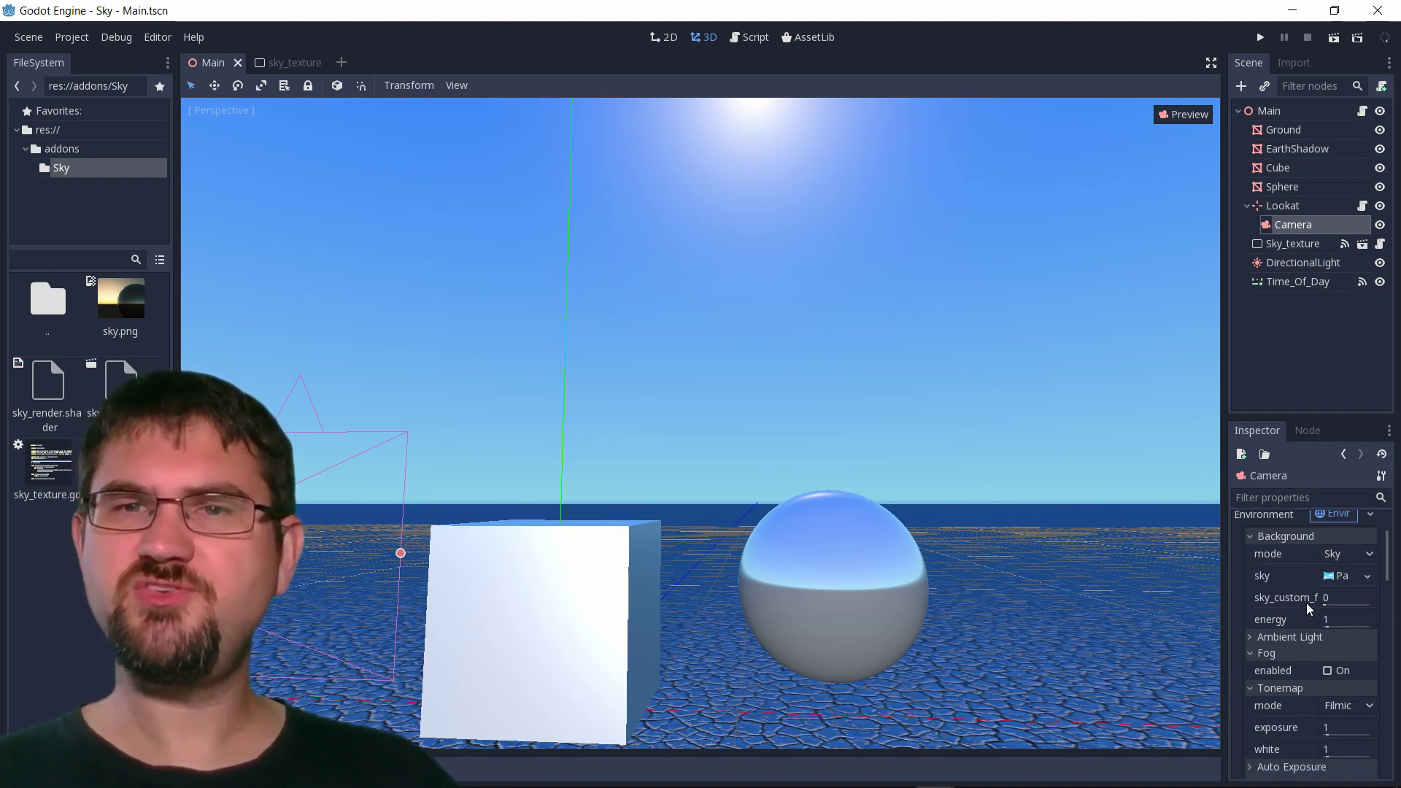
left_click(1336, 576)
scroll(1332, 636, "down", 1)
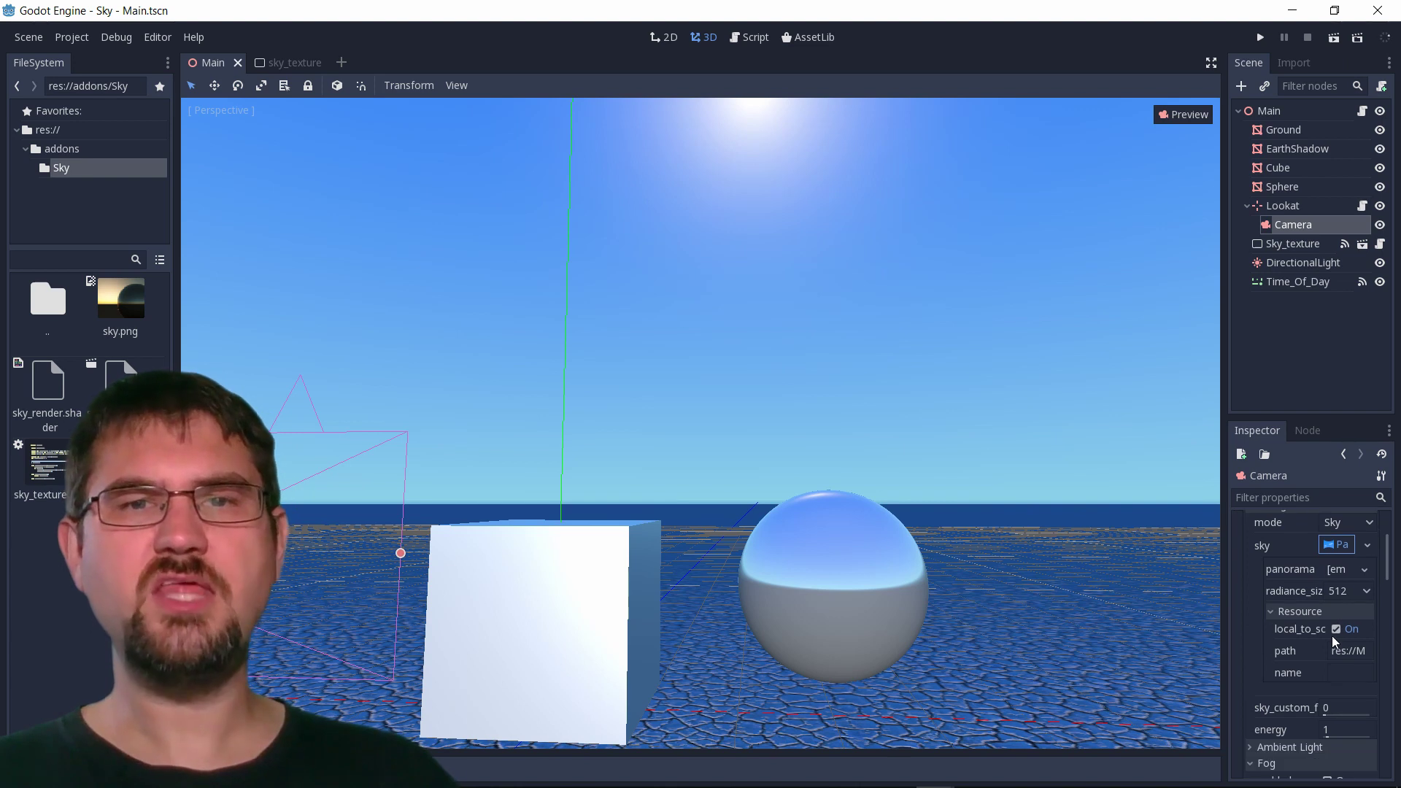
left_click(1364, 569)
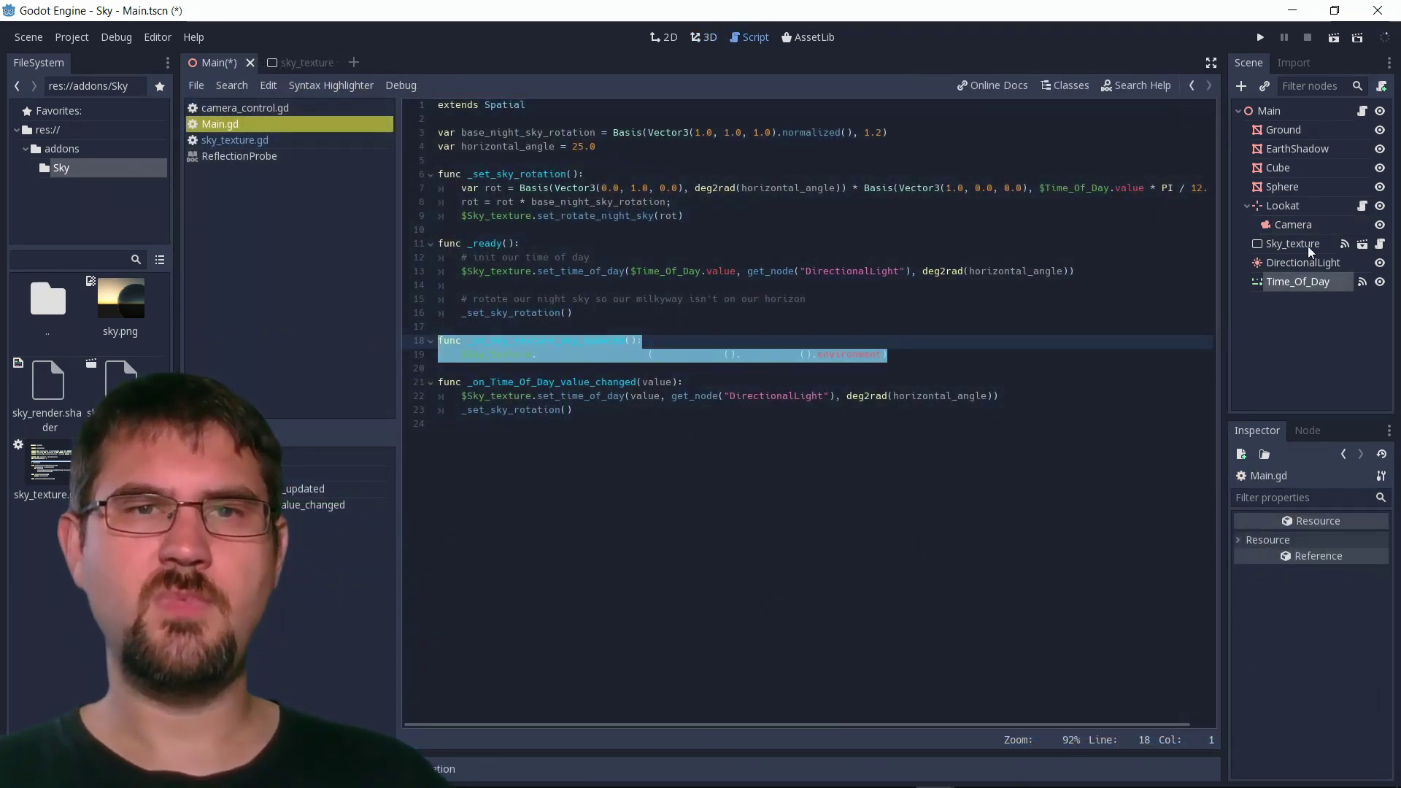
Step: View Sky_texture's signals, point out line 19's copy_to_environment call, and save scene and script
left_click(1298, 243)
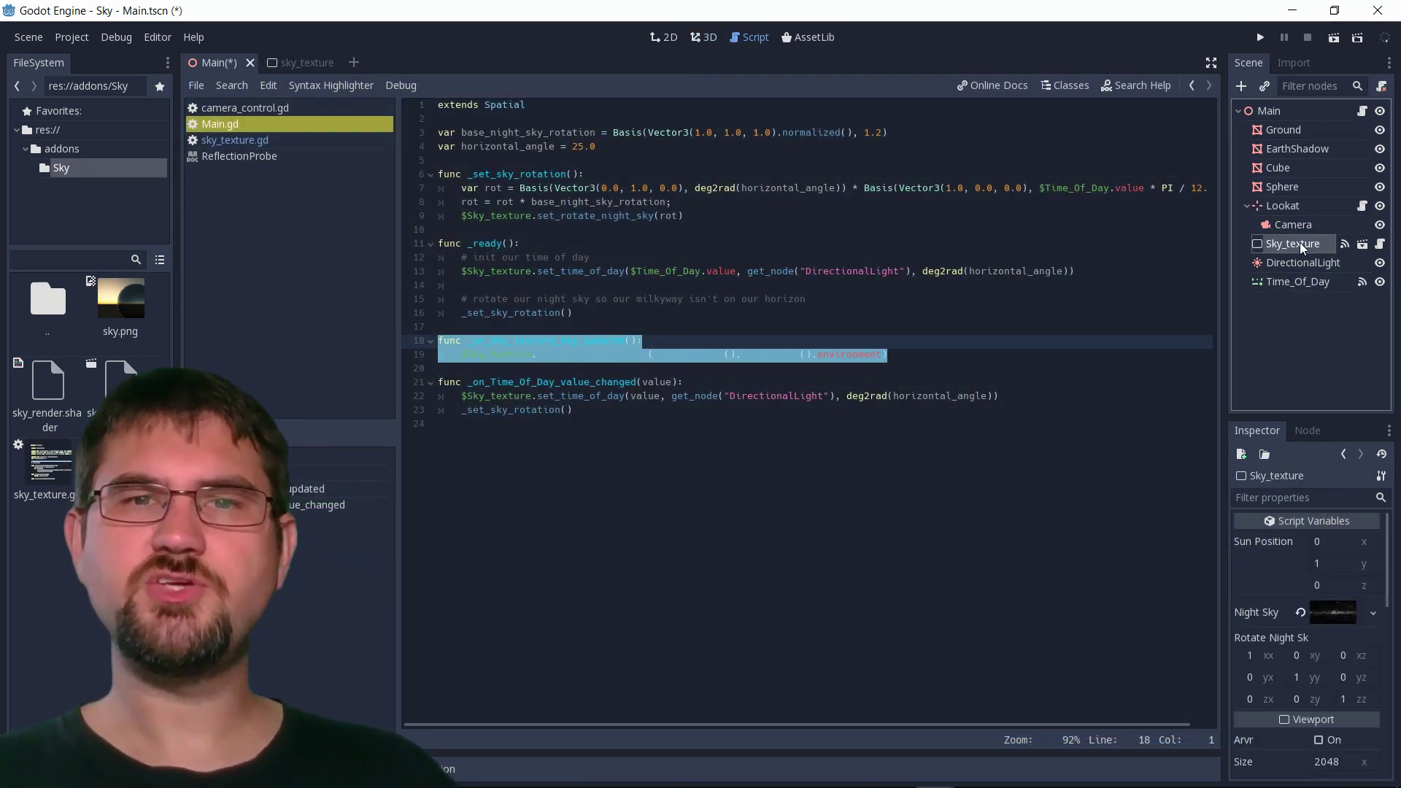
left_click(1307, 430)
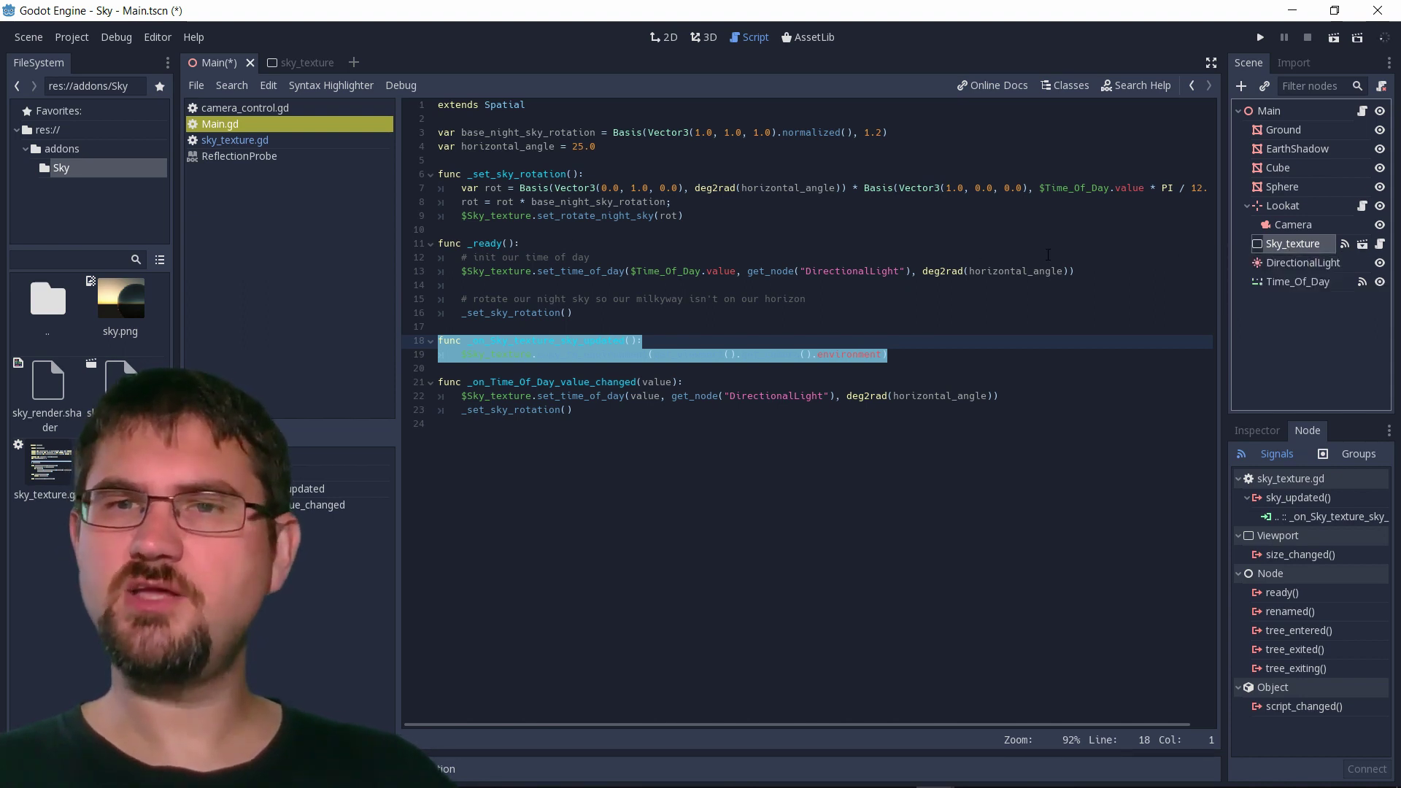
left_click(1004, 312)
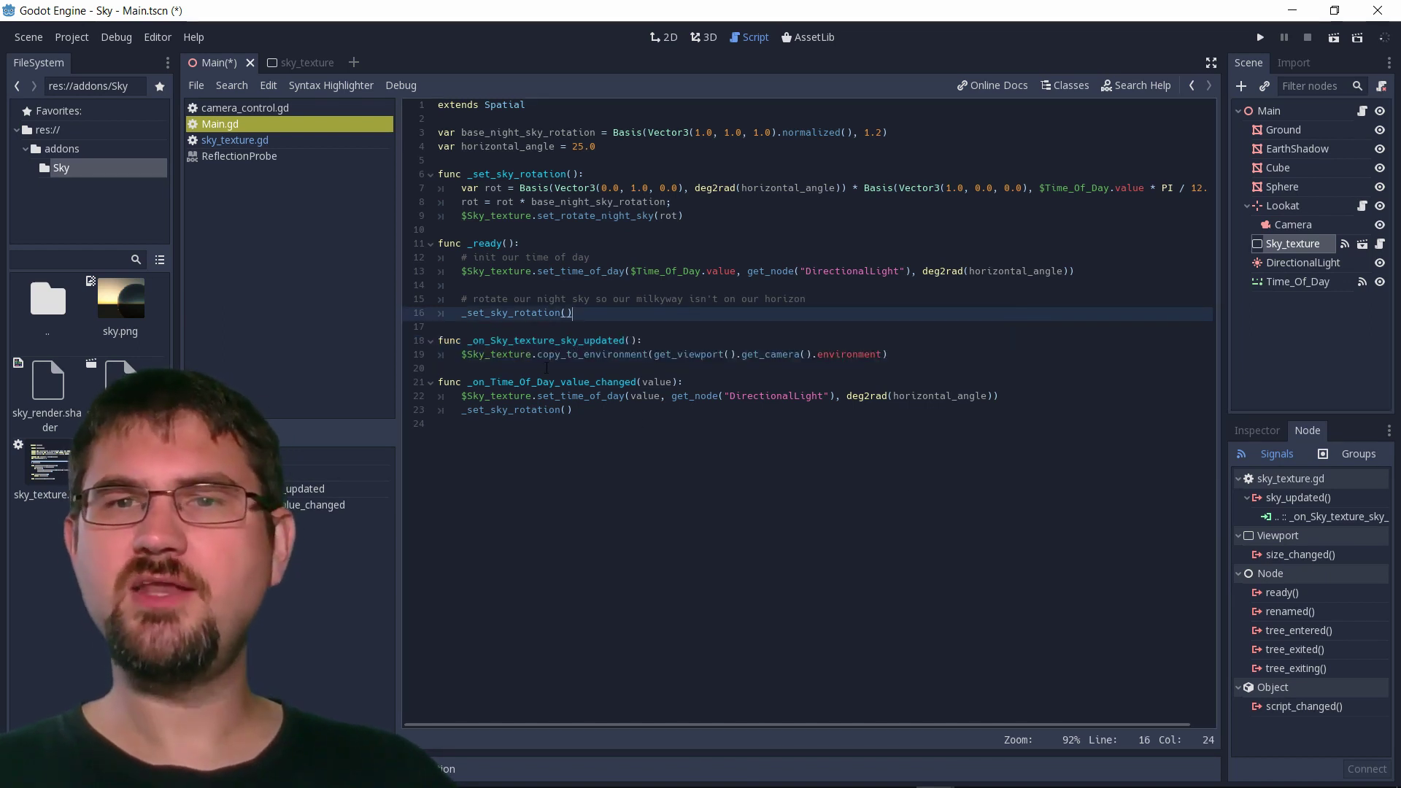
left_click(537, 357)
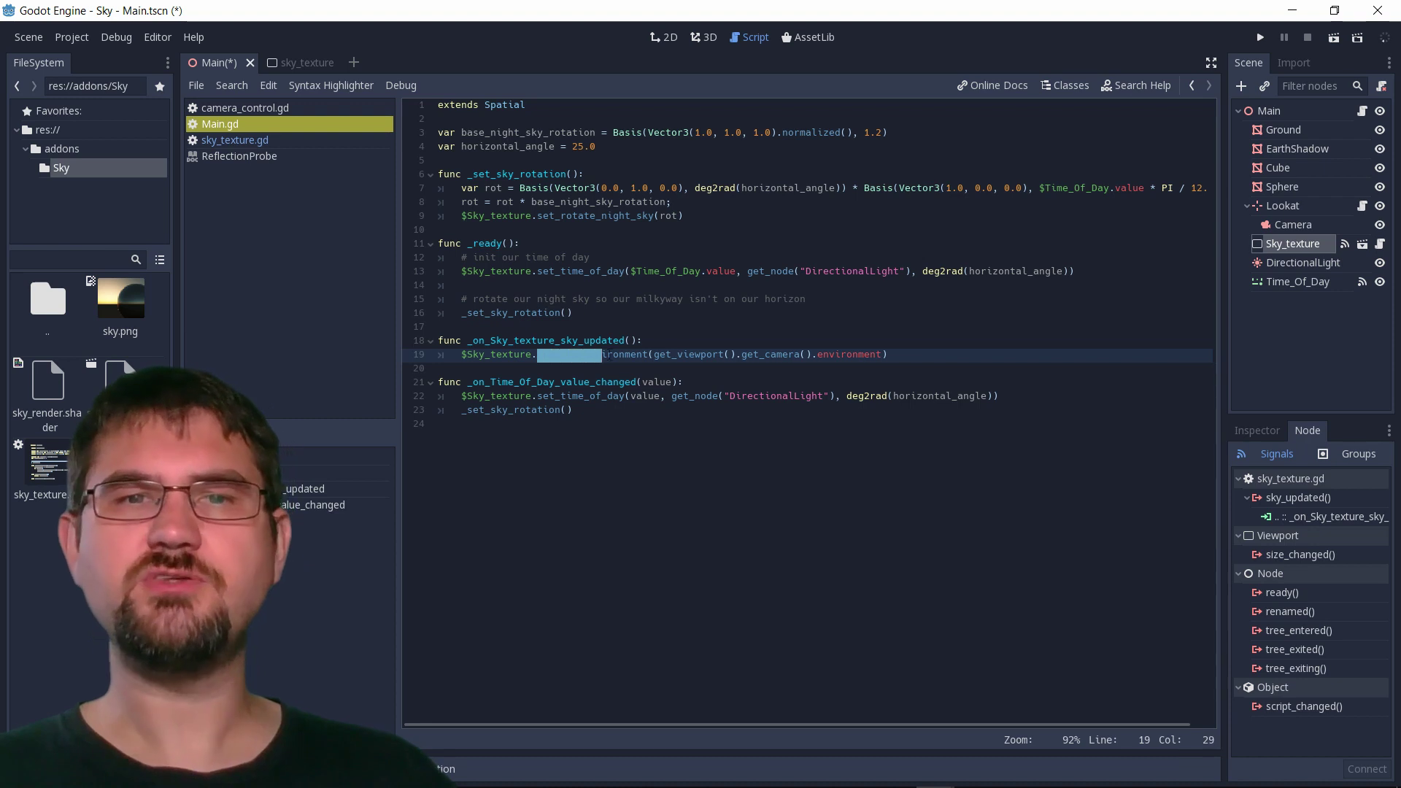
left_click(637, 355)
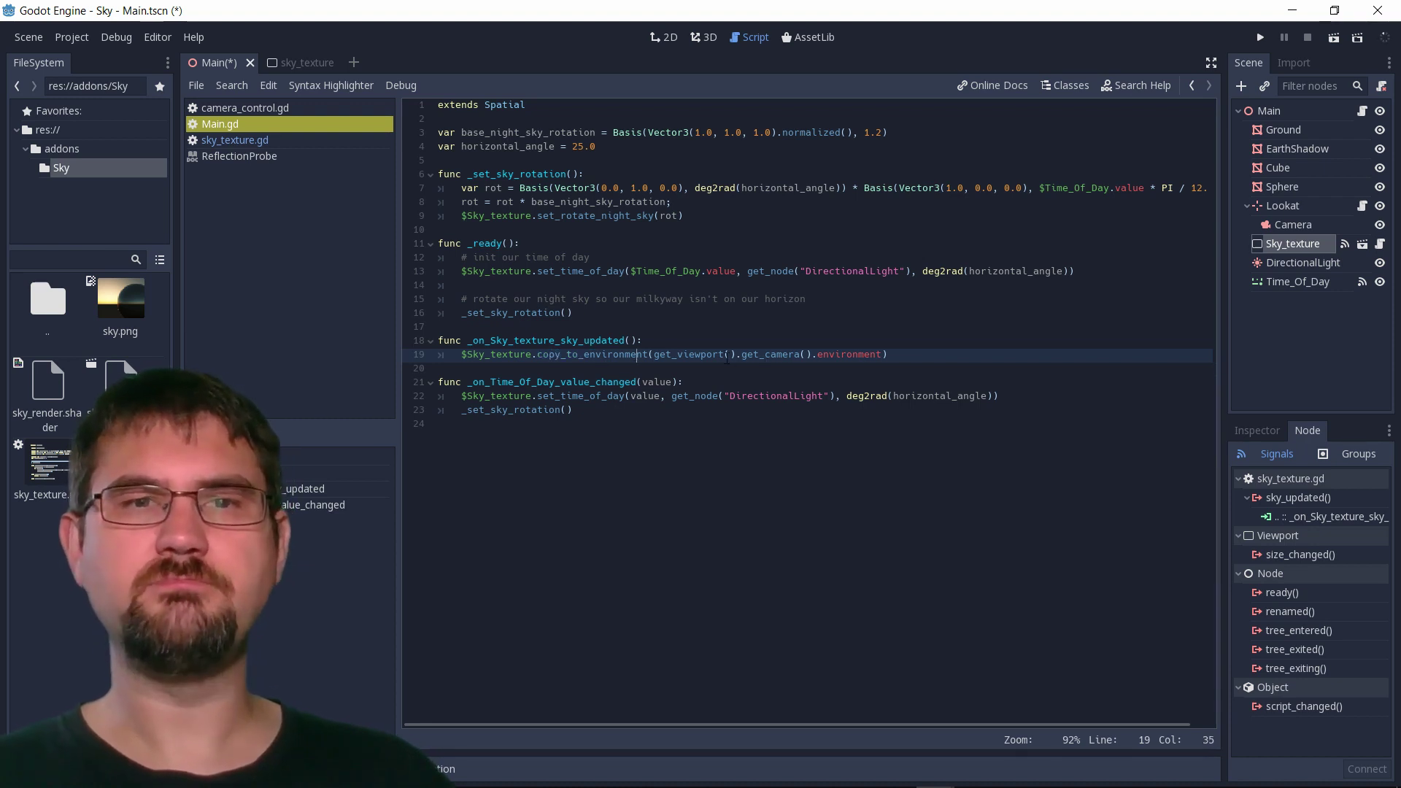
key("ctrl+s")
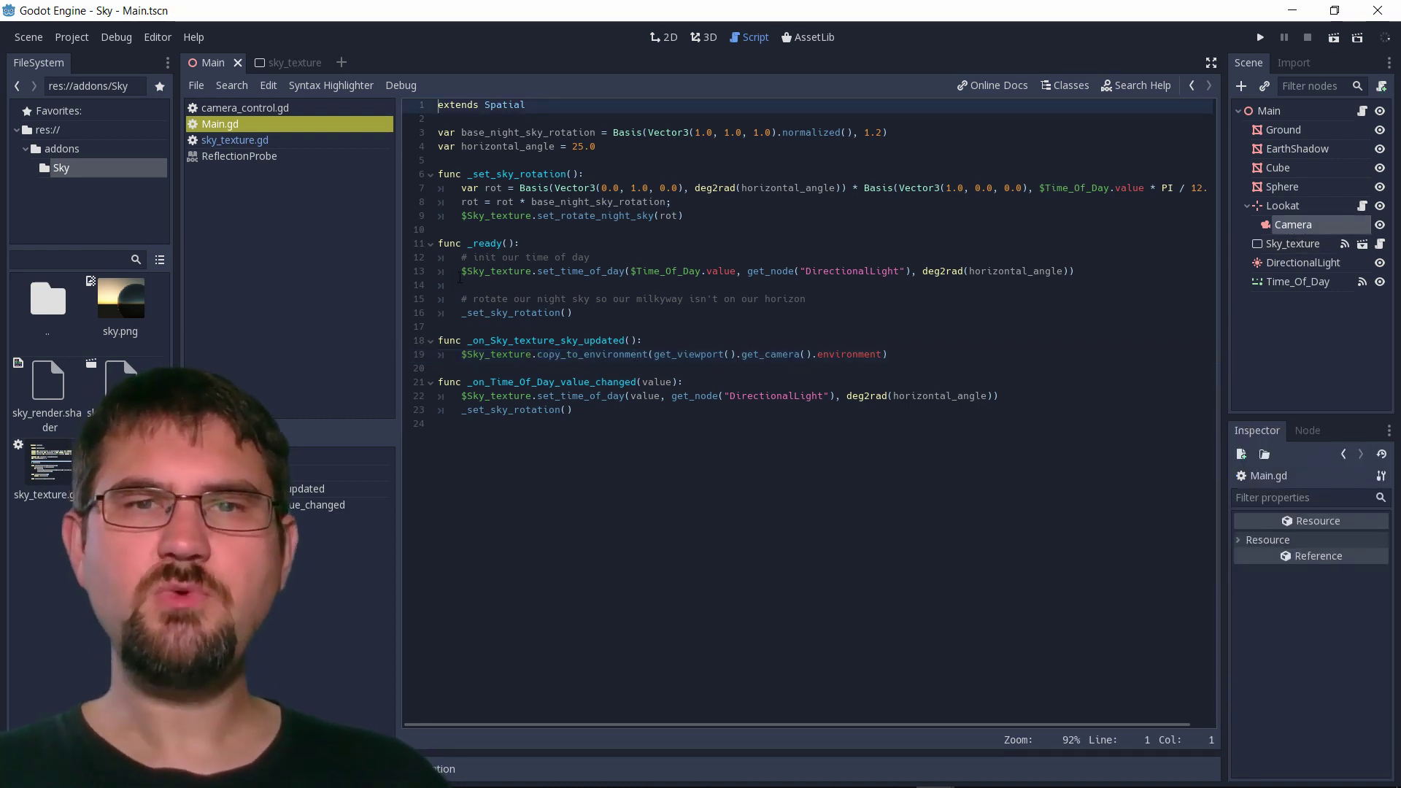
Step: Highlight line 13's time-of-day call, then its light node and horizontal angle arguments
left_click_drag(463, 272, 1097, 268)
left_click(1108, 261)
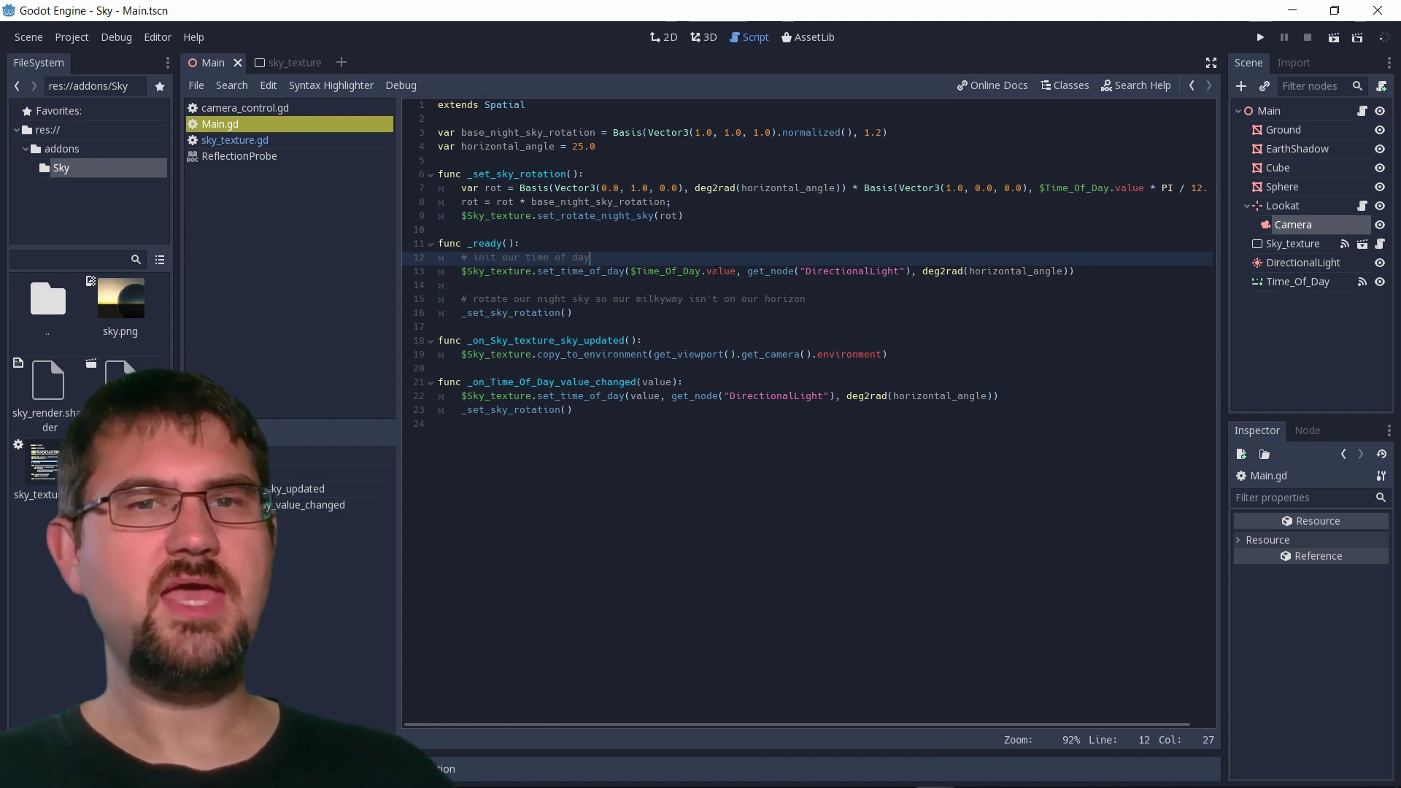
left_click_drag(747, 271, 911, 270)
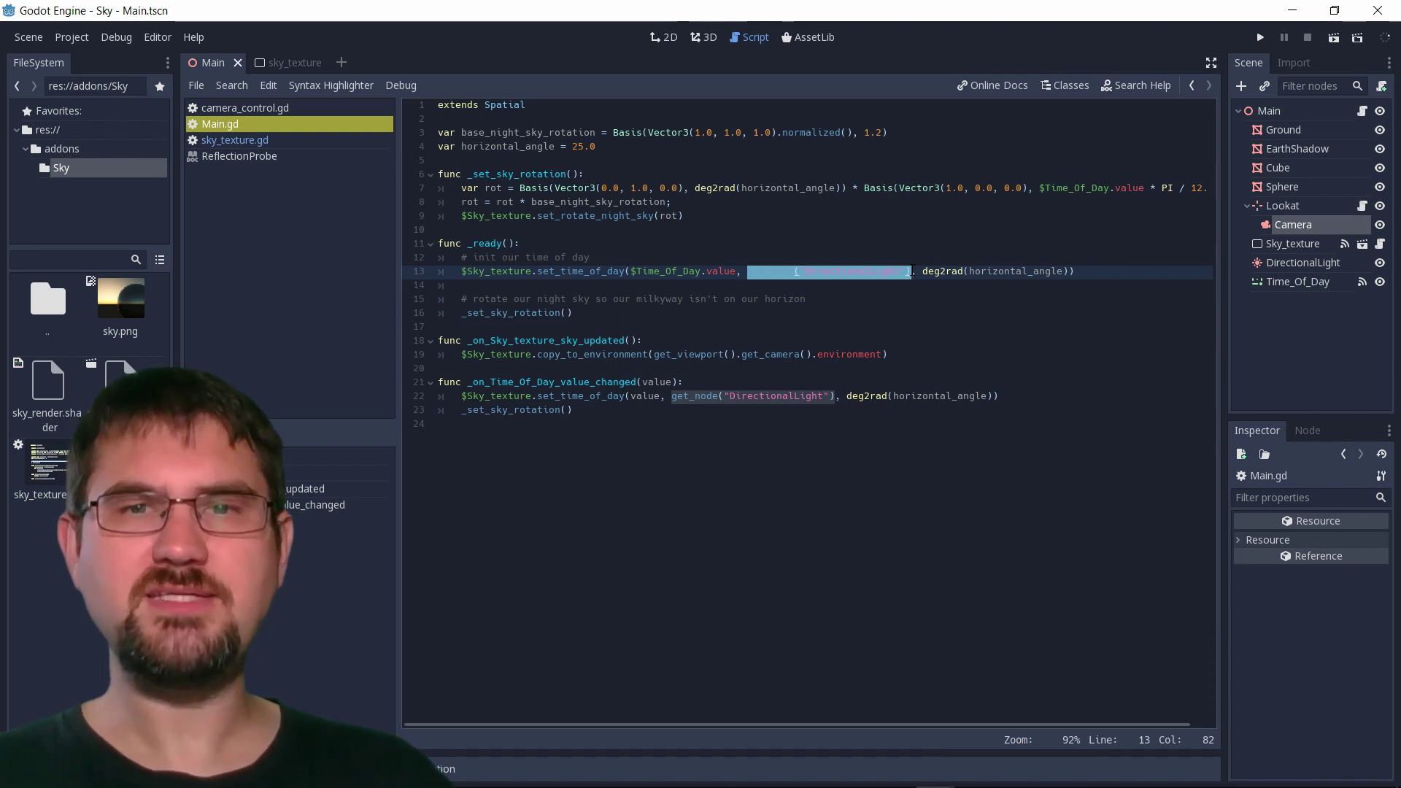
left_click(925, 272)
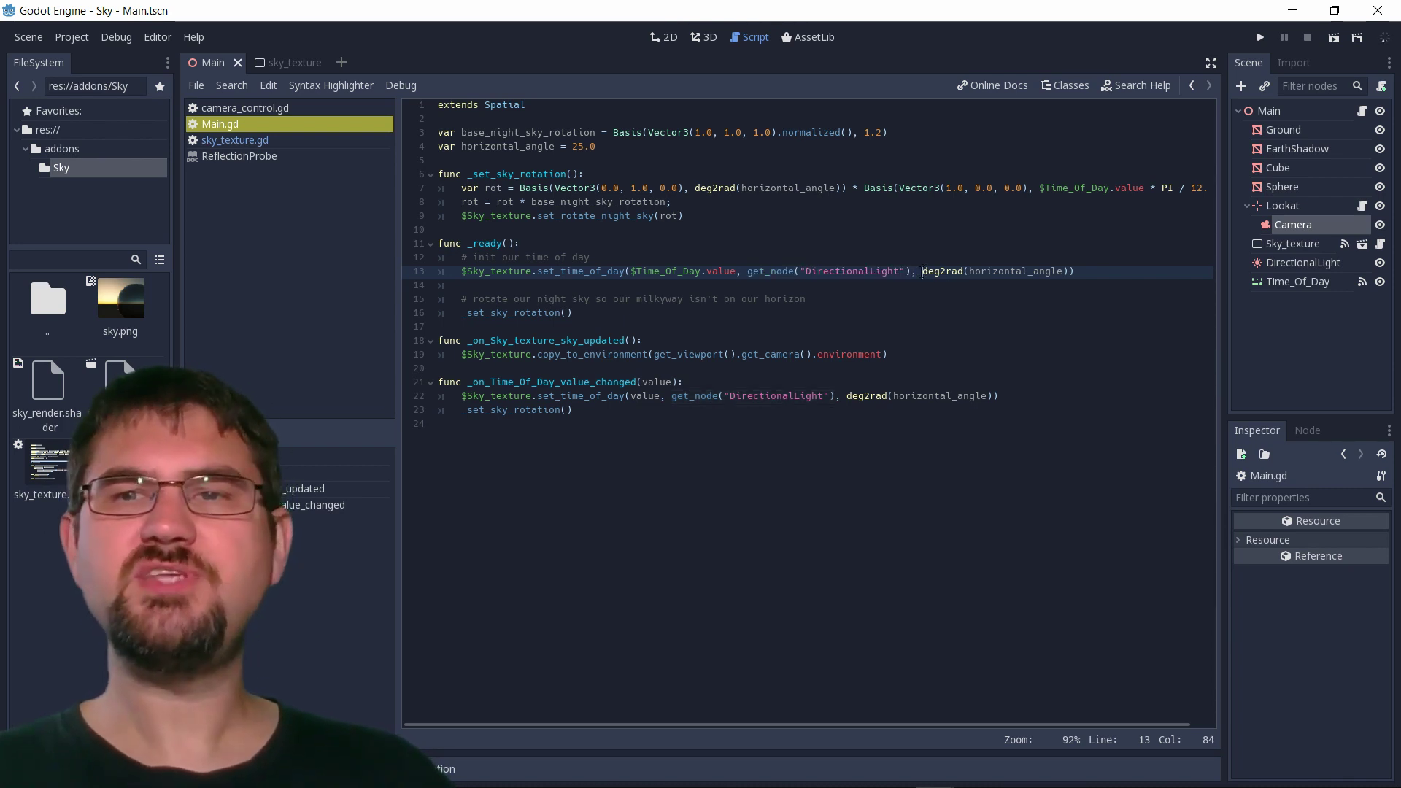
left_click_drag(923, 271, 1073, 271)
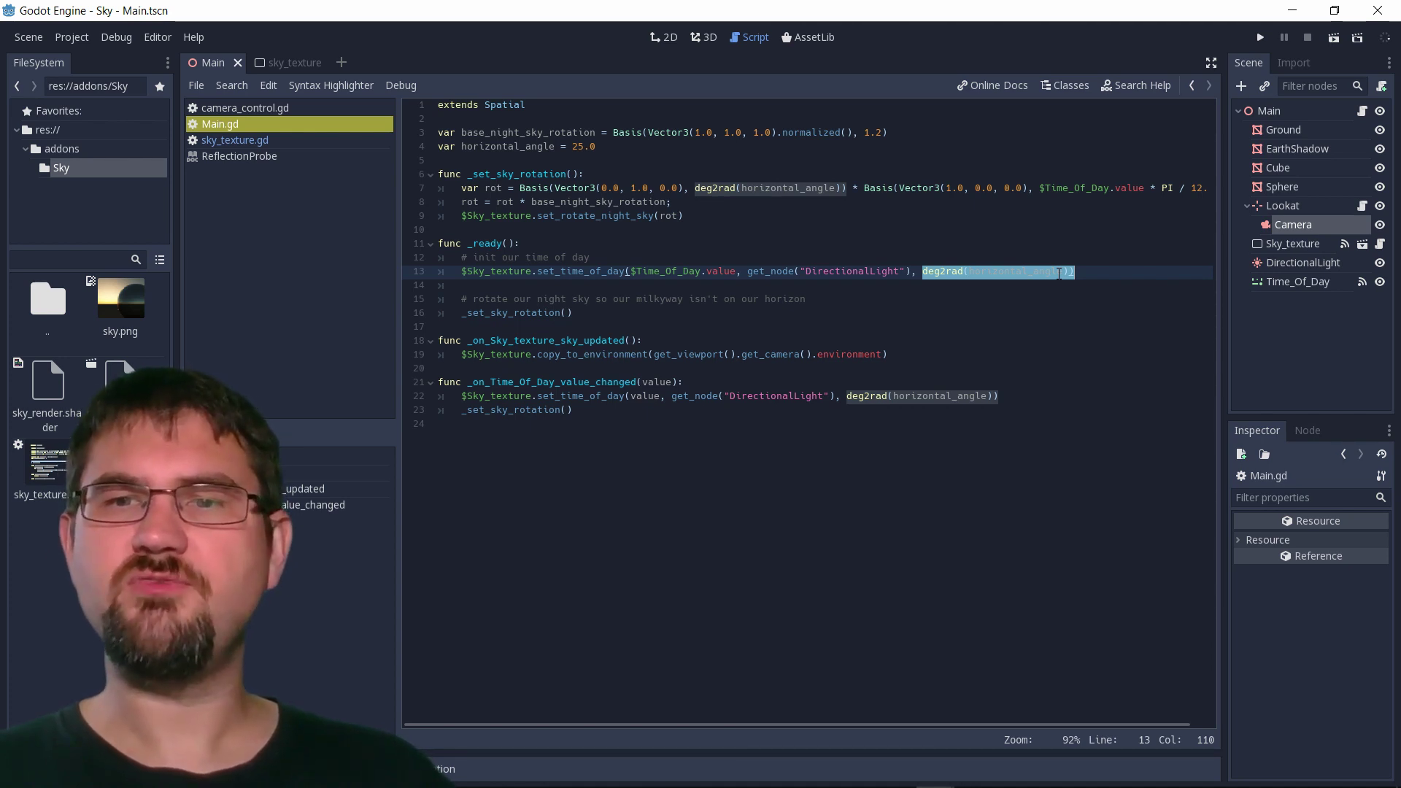
left_click(912, 271)
left_click(1292, 243)
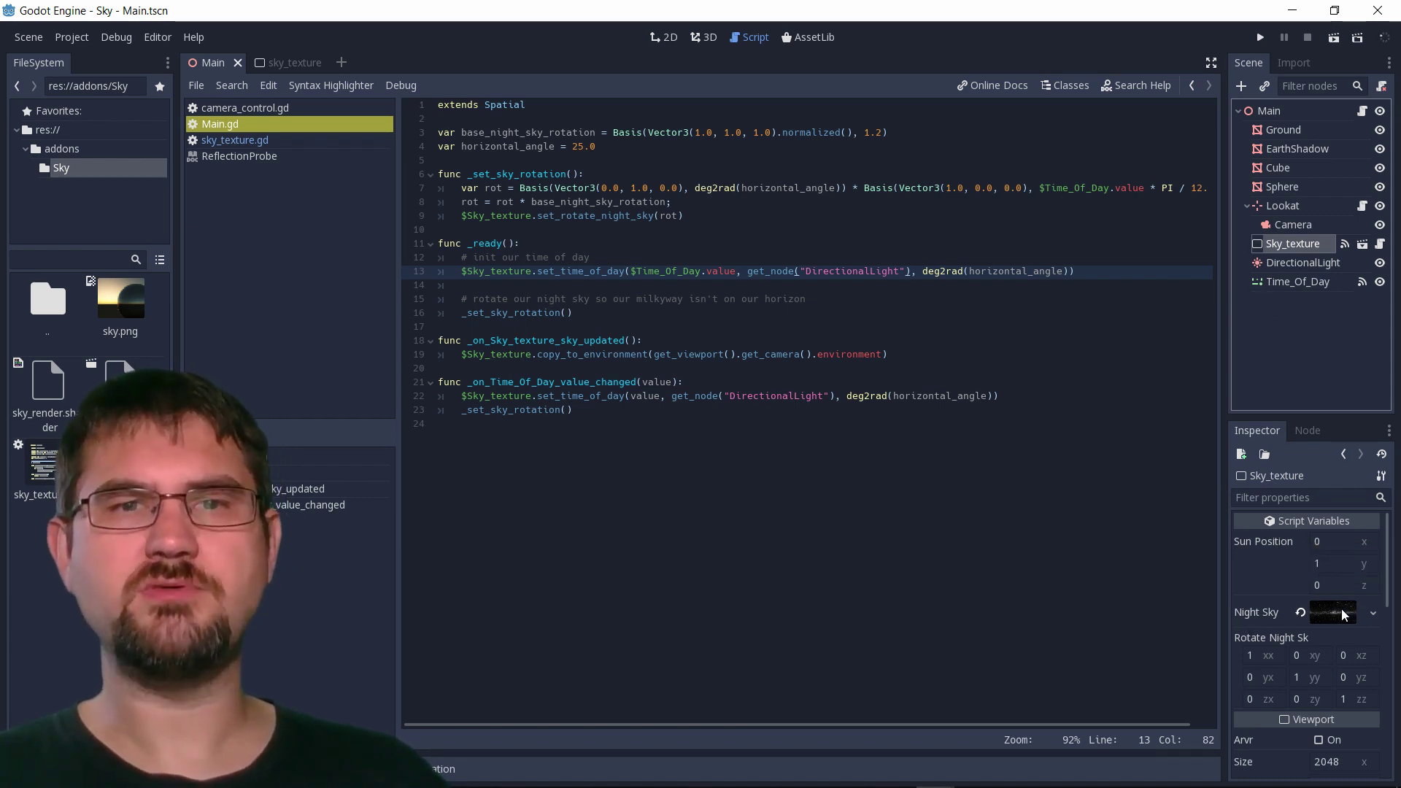
Step: Check Time_Of_Day's Range settings, then return to Main.gd and mark line 19's camera environment
left_click(1288, 285)
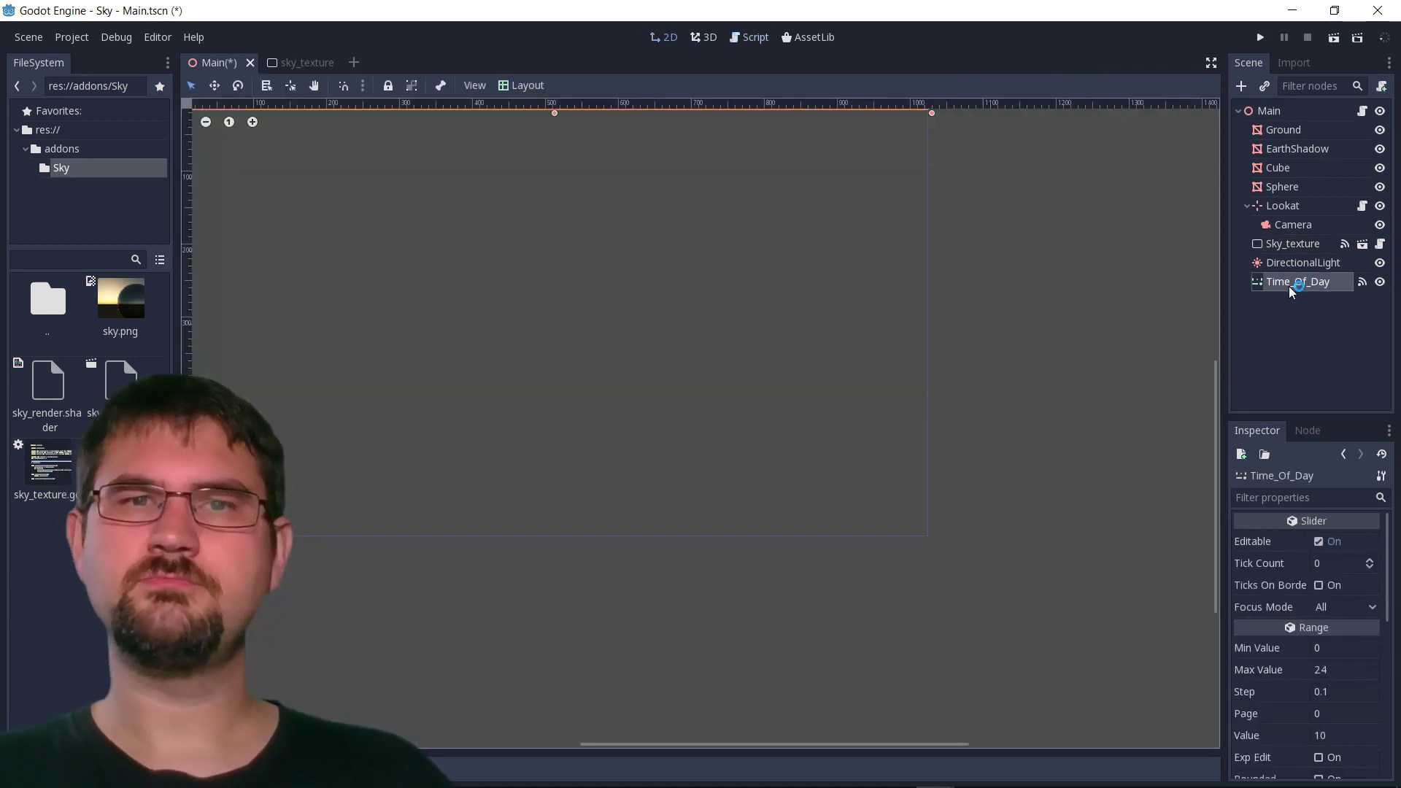
scroll(380, 255, "down", 1)
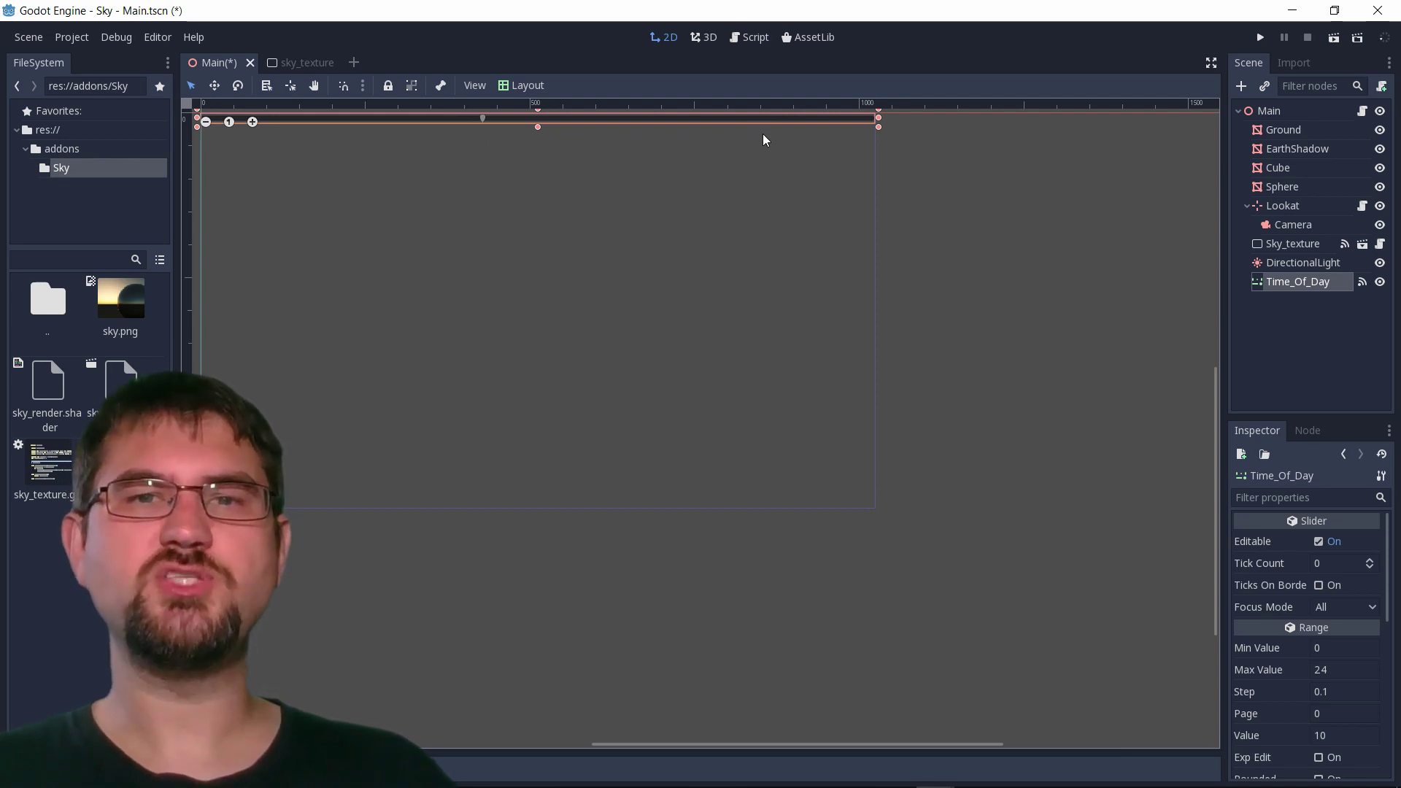
left_click(1363, 111)
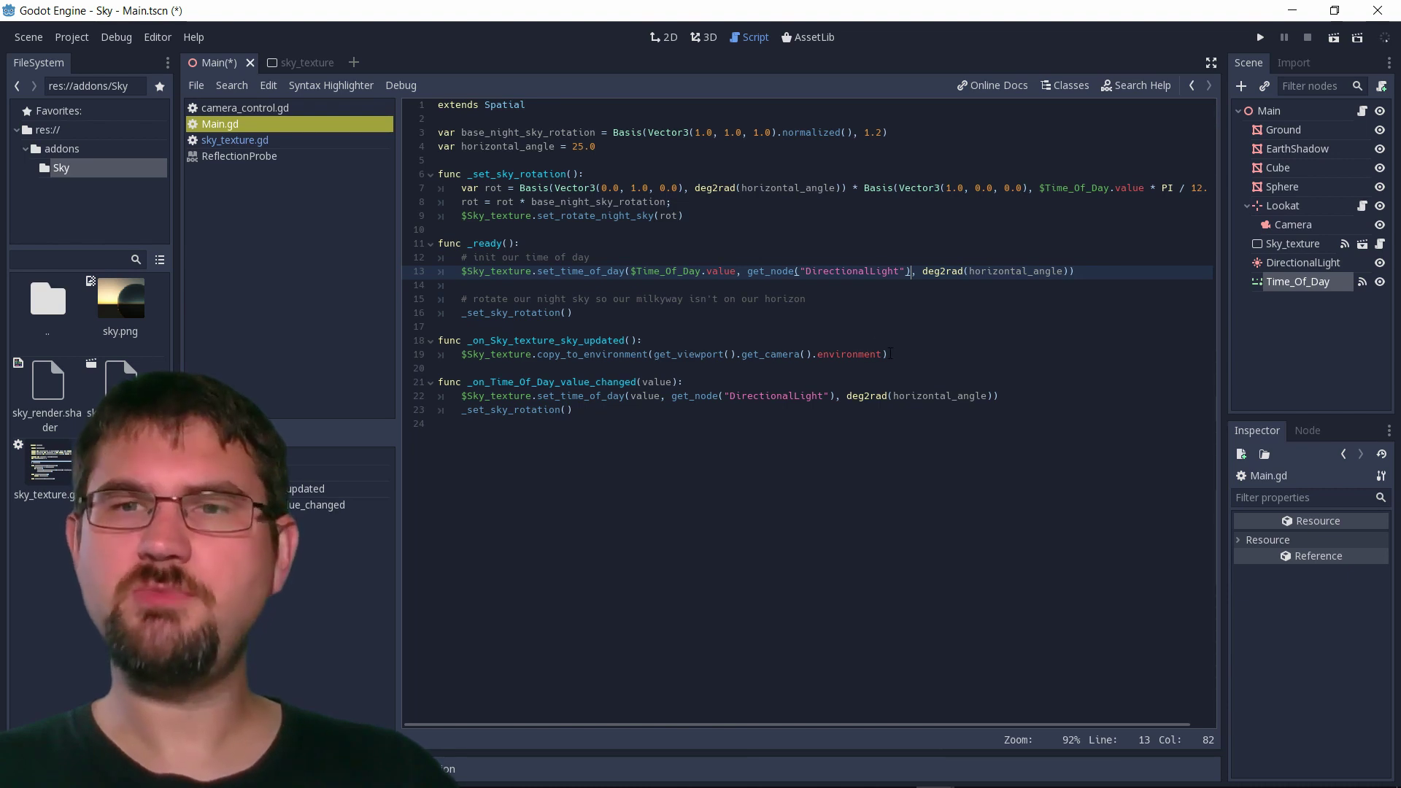
left_click_drag(887, 356, 817, 362)
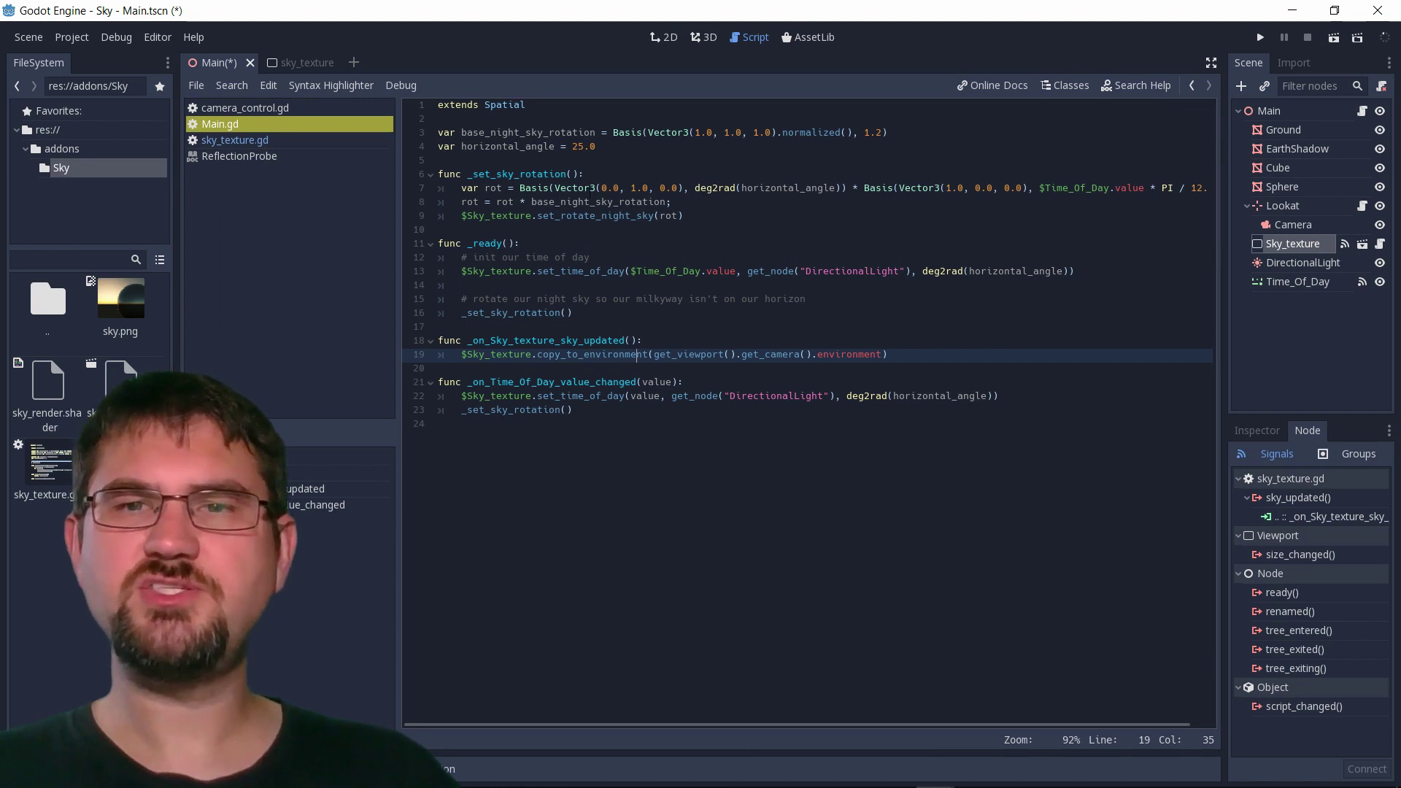
Step: Save and run the scene, then move the Sky game window up and left
left_click(1260, 38)
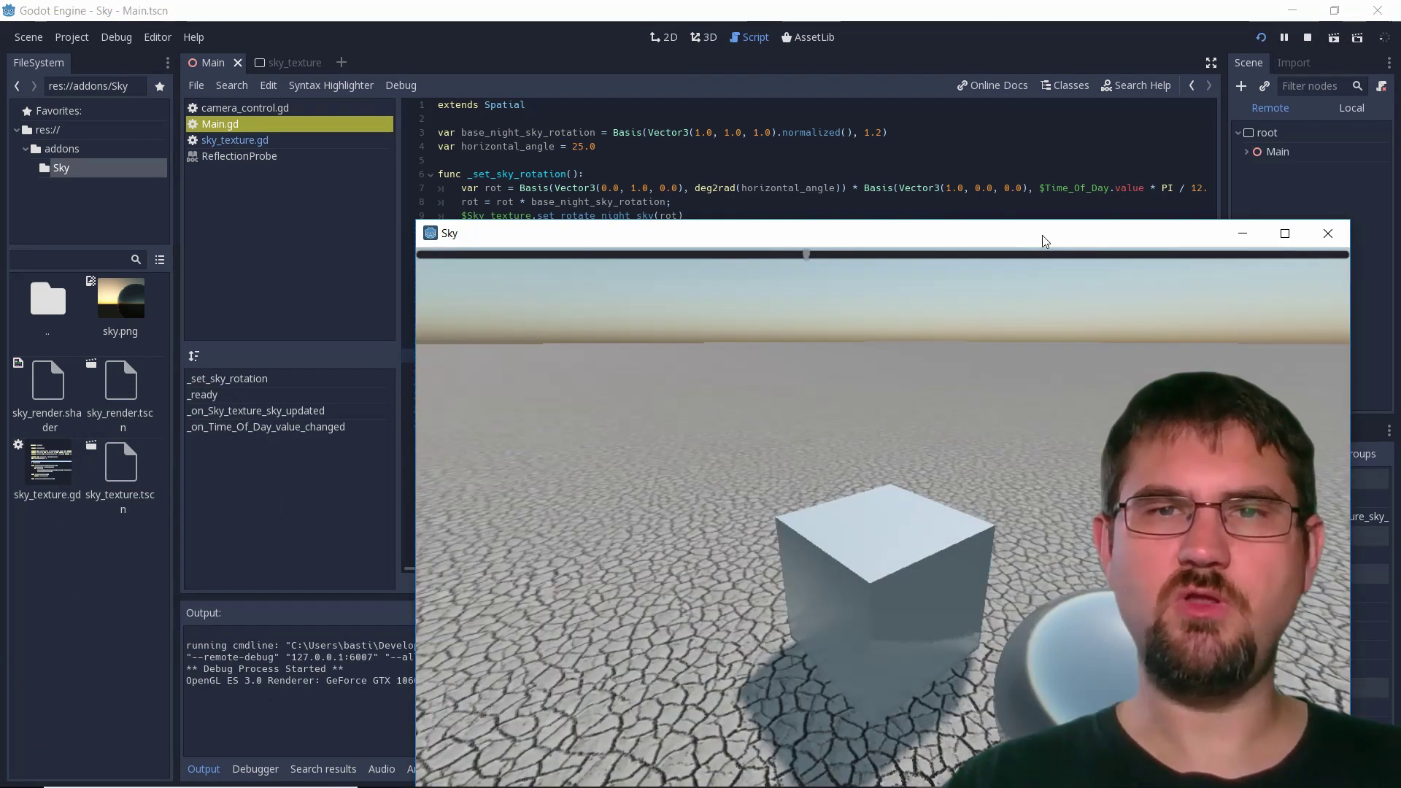
left_click_drag(1042, 234, 871, 104)
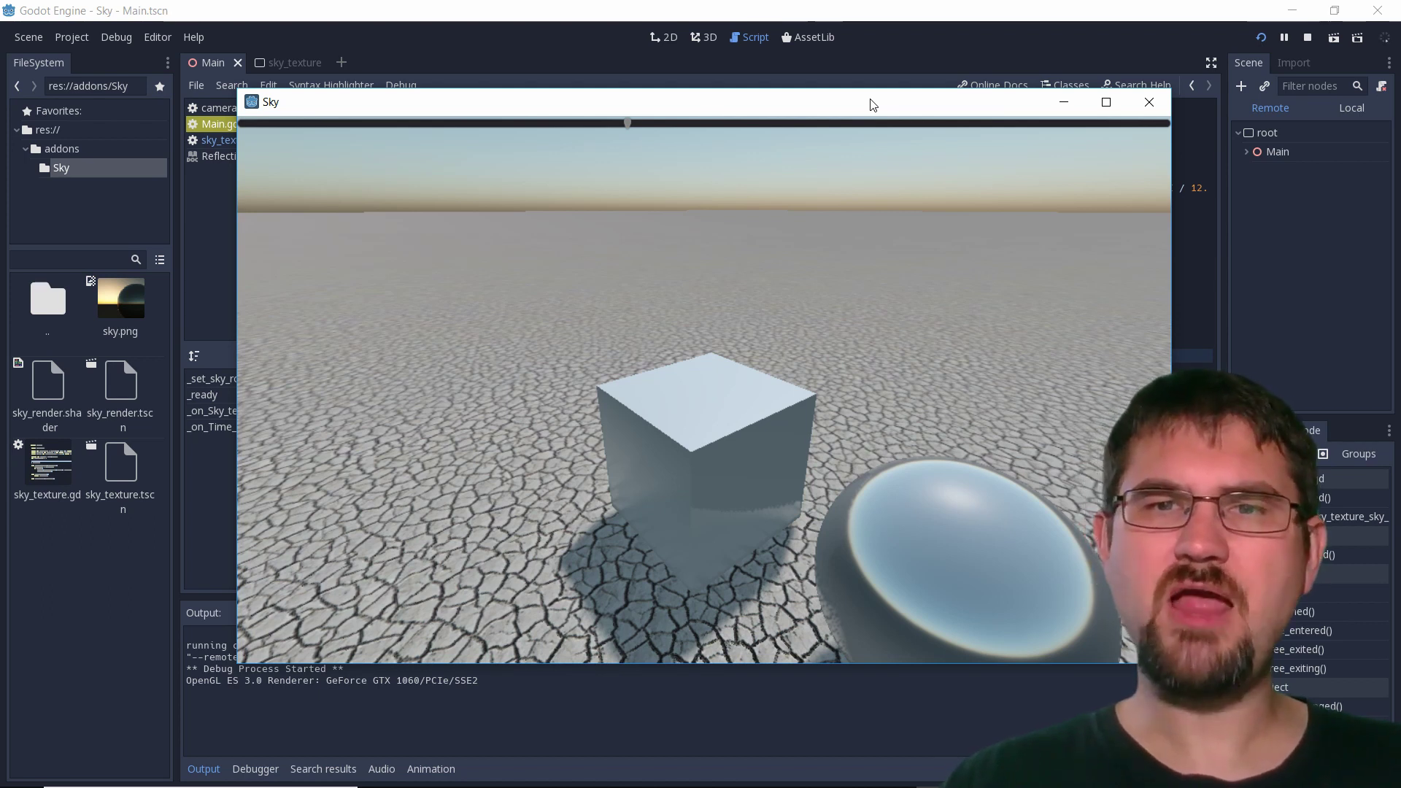
Step: Maximize the game window, orbit around the cube, and slide the time of day toward dusk
left_click(1106, 104)
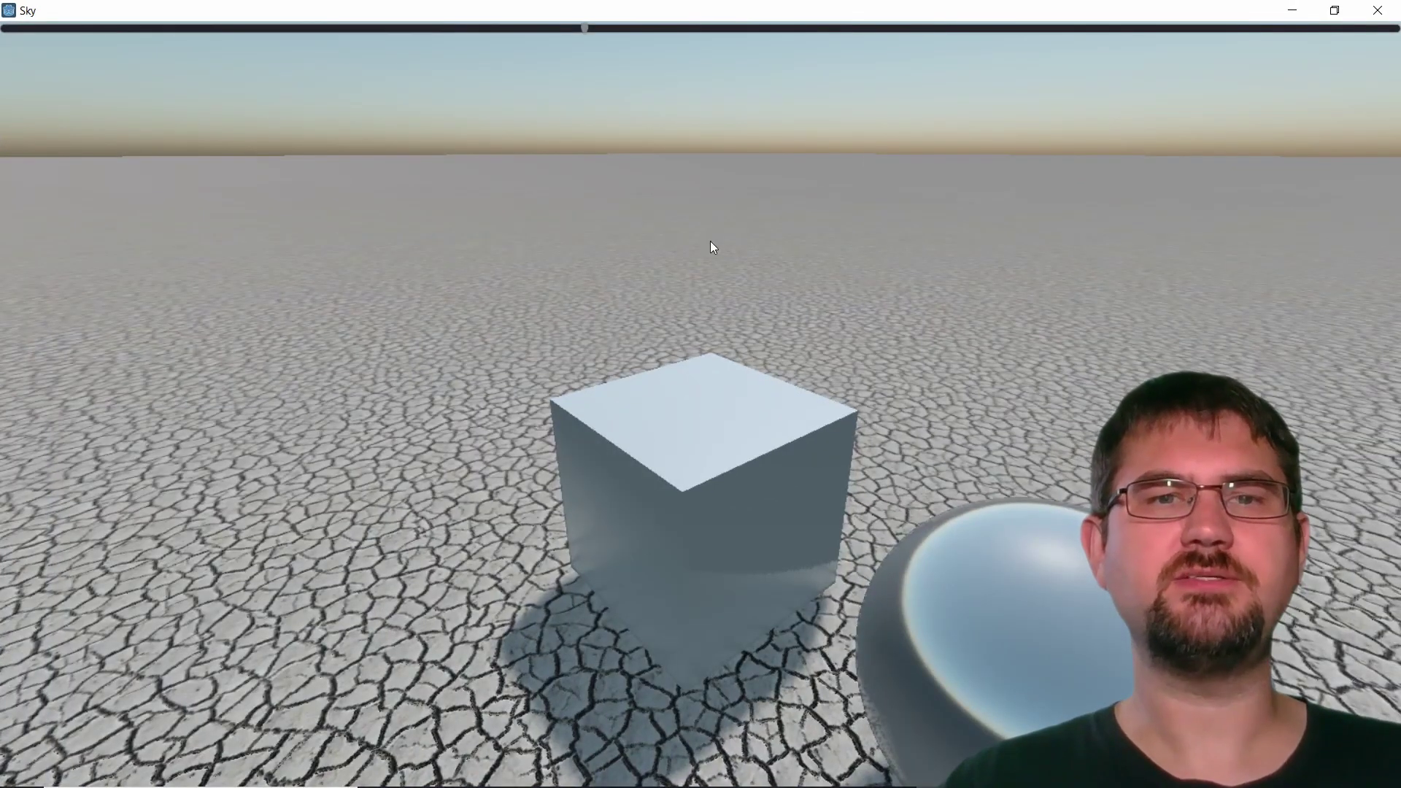
left_click_drag(724, 255, 552, 479)
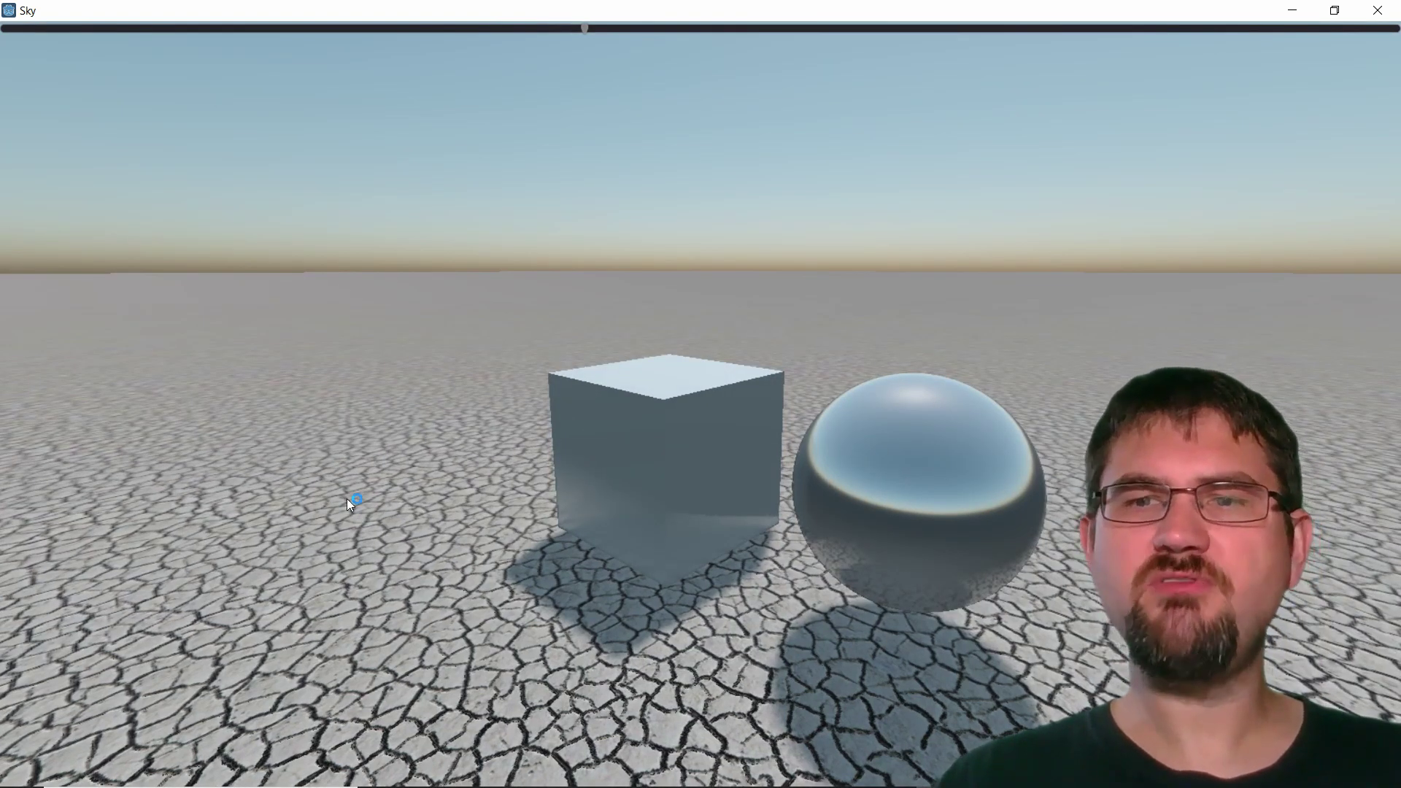
left_click_drag(584, 29, 360, 34)
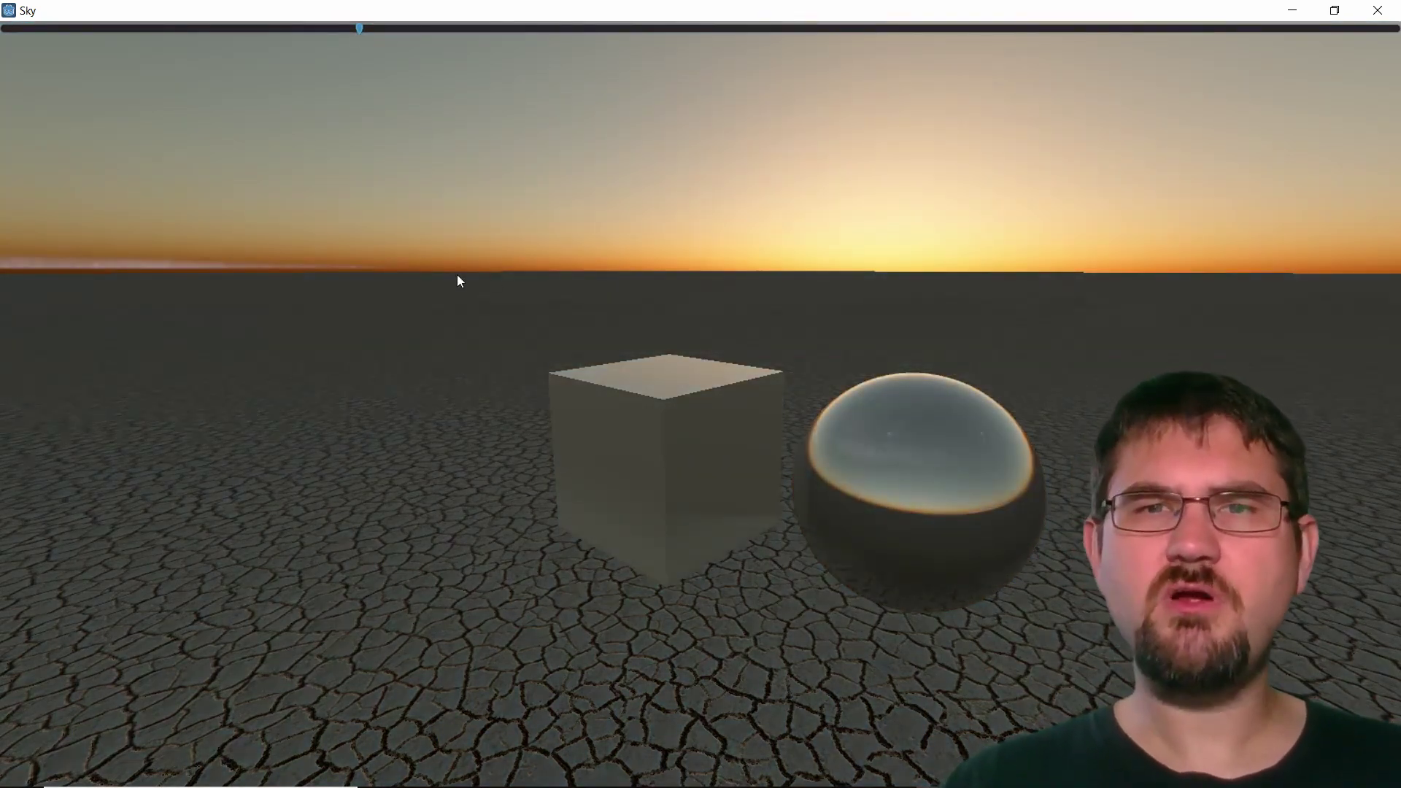
Step: Tilt the camera up toward the sky and push the time-of-day slider further left into starry night
left_click_drag(423, 254, 453, 216)
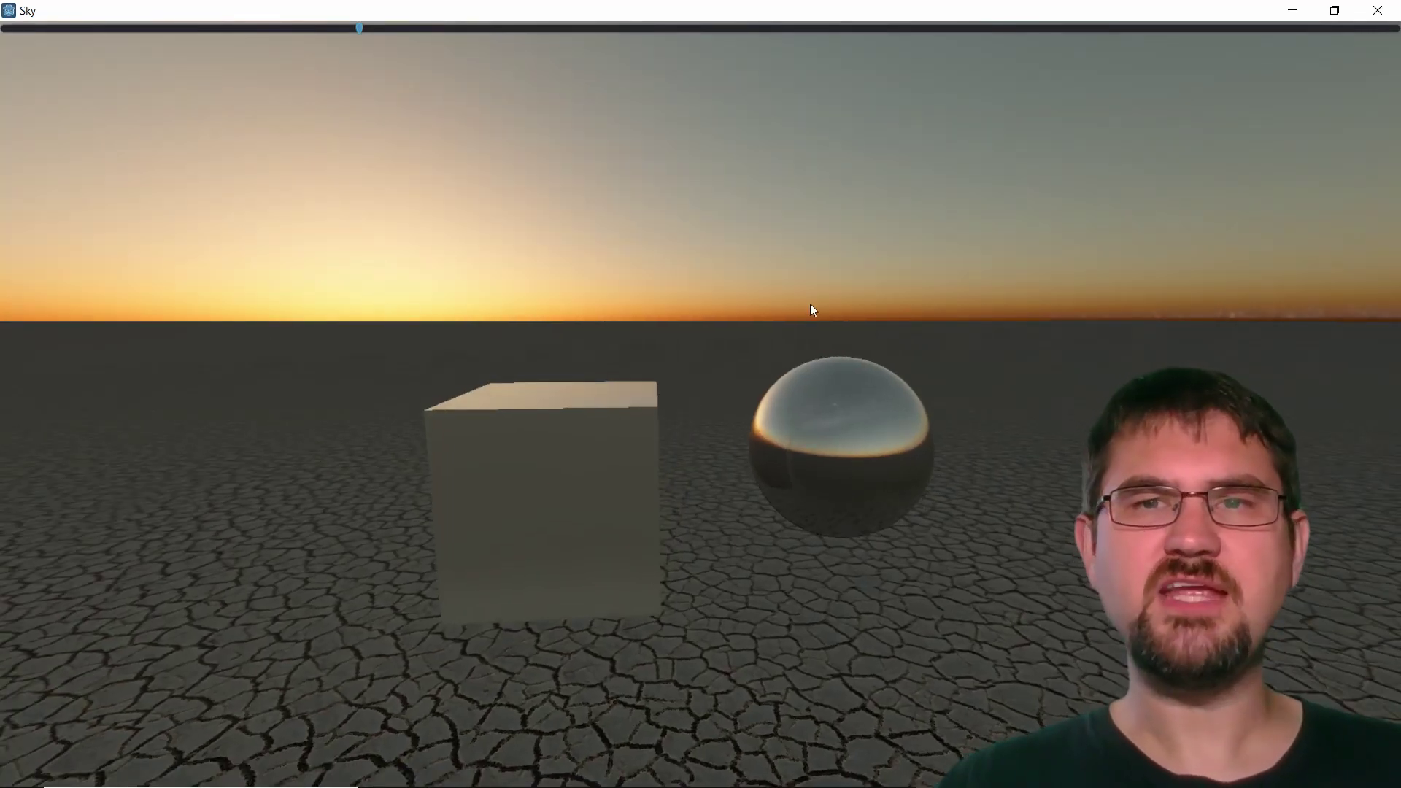
left_click_drag(409, 391, 431, 523)
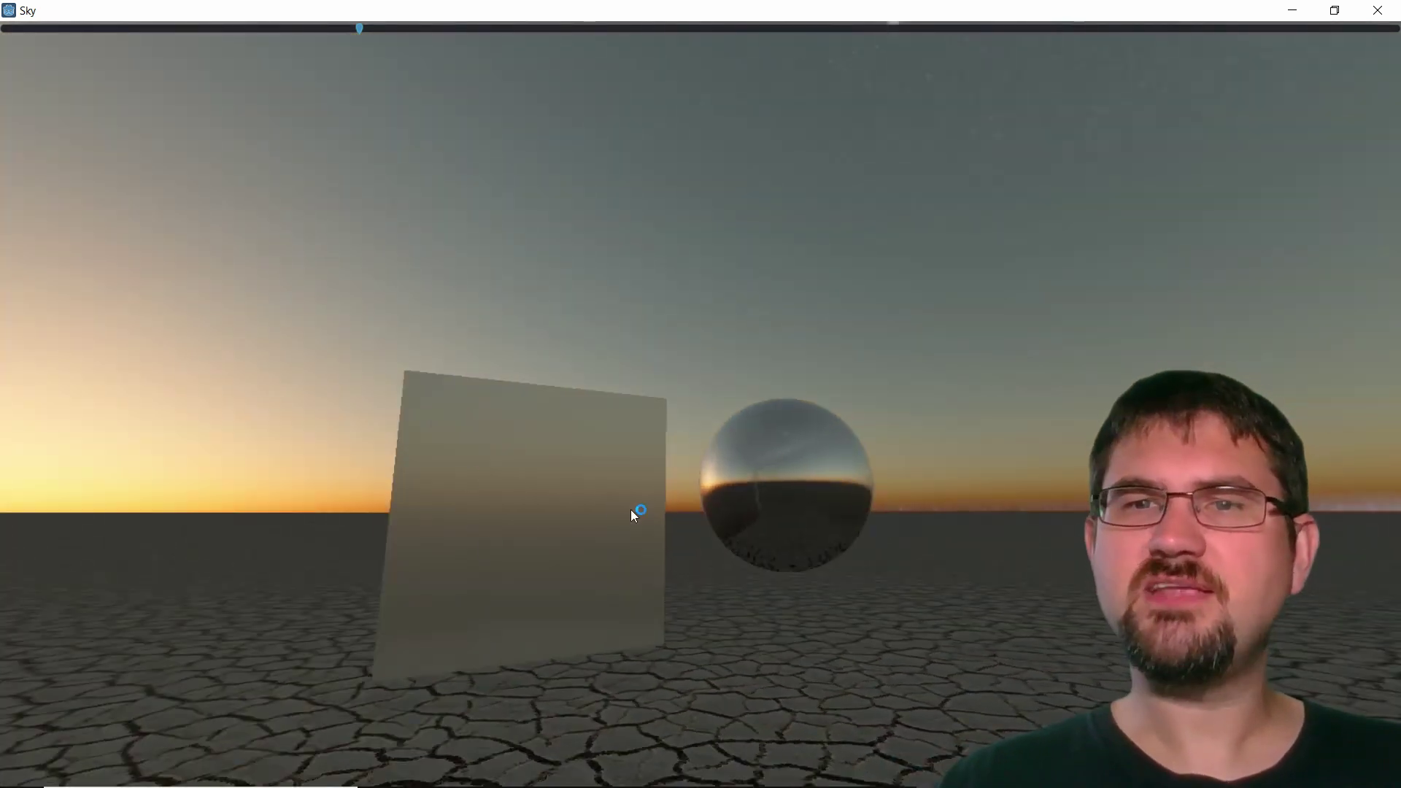
left_click_drag(650, 506, 473, 507)
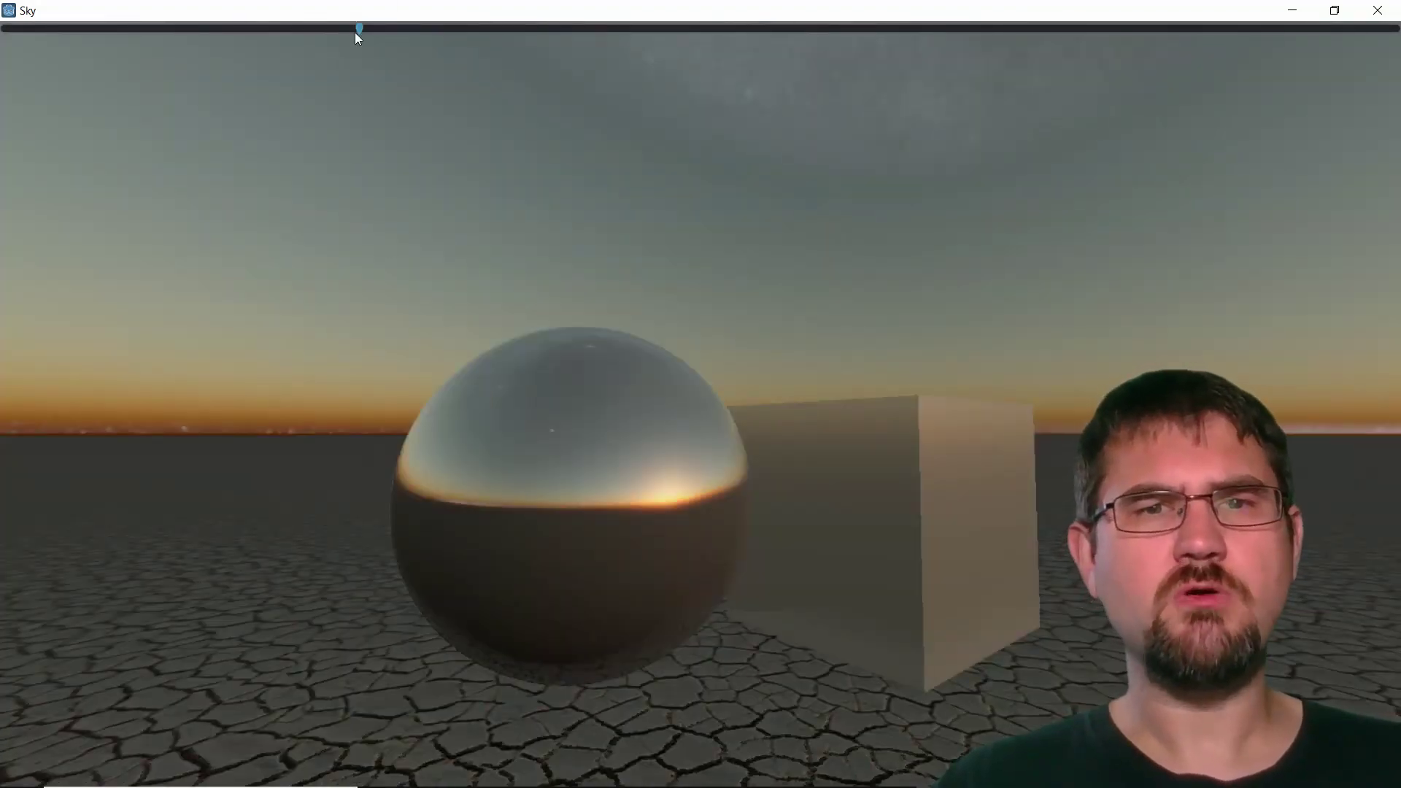
left_click_drag(359, 31, 291, 32)
left_click_drag(314, 94, 695, 539)
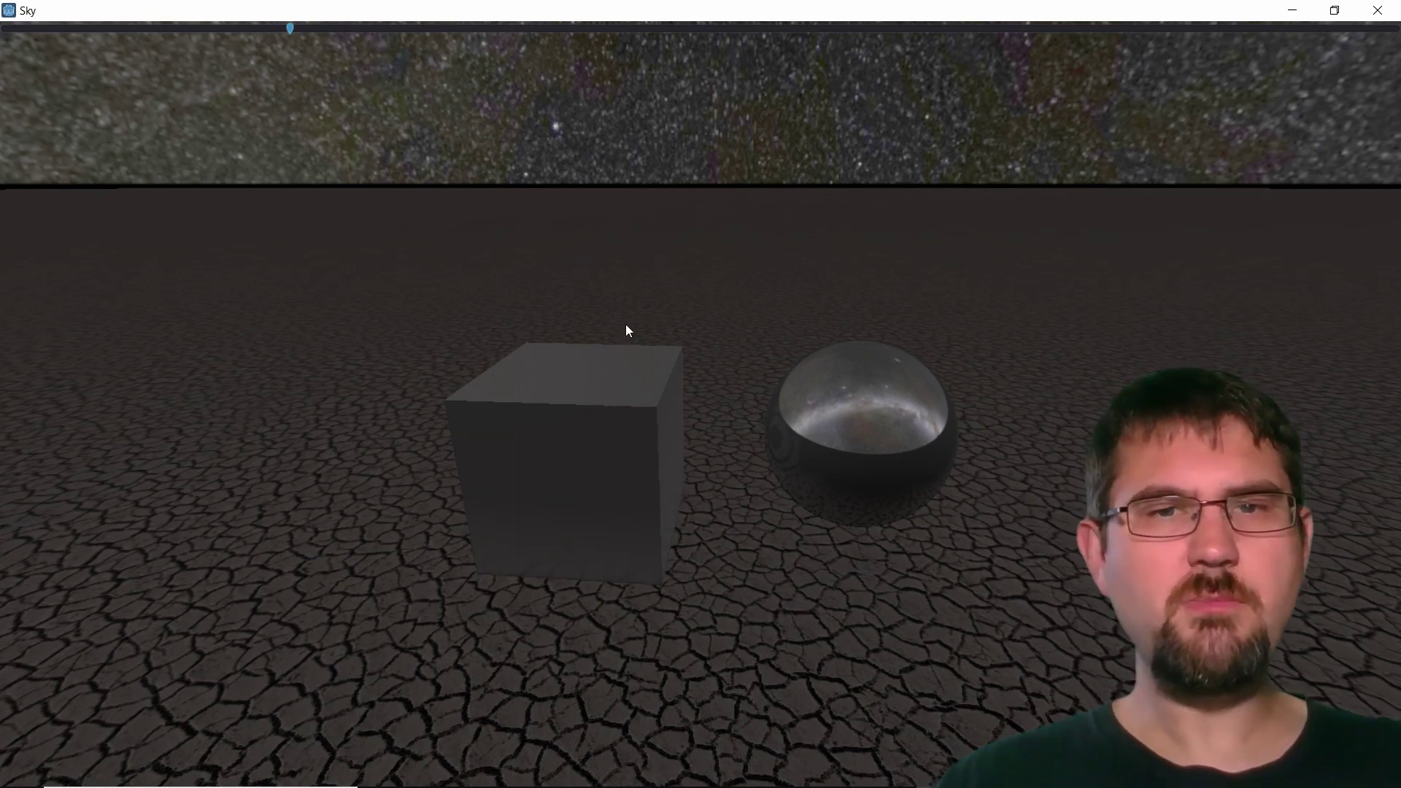
Step: Orbit toward the cube and sphere, then move the time-of-day slider back to daylight
mouse_move(632, 326)
left_mouse_down()
mouse_move(835, 313)
mouse_move(625, 322)
left_mouse_up()
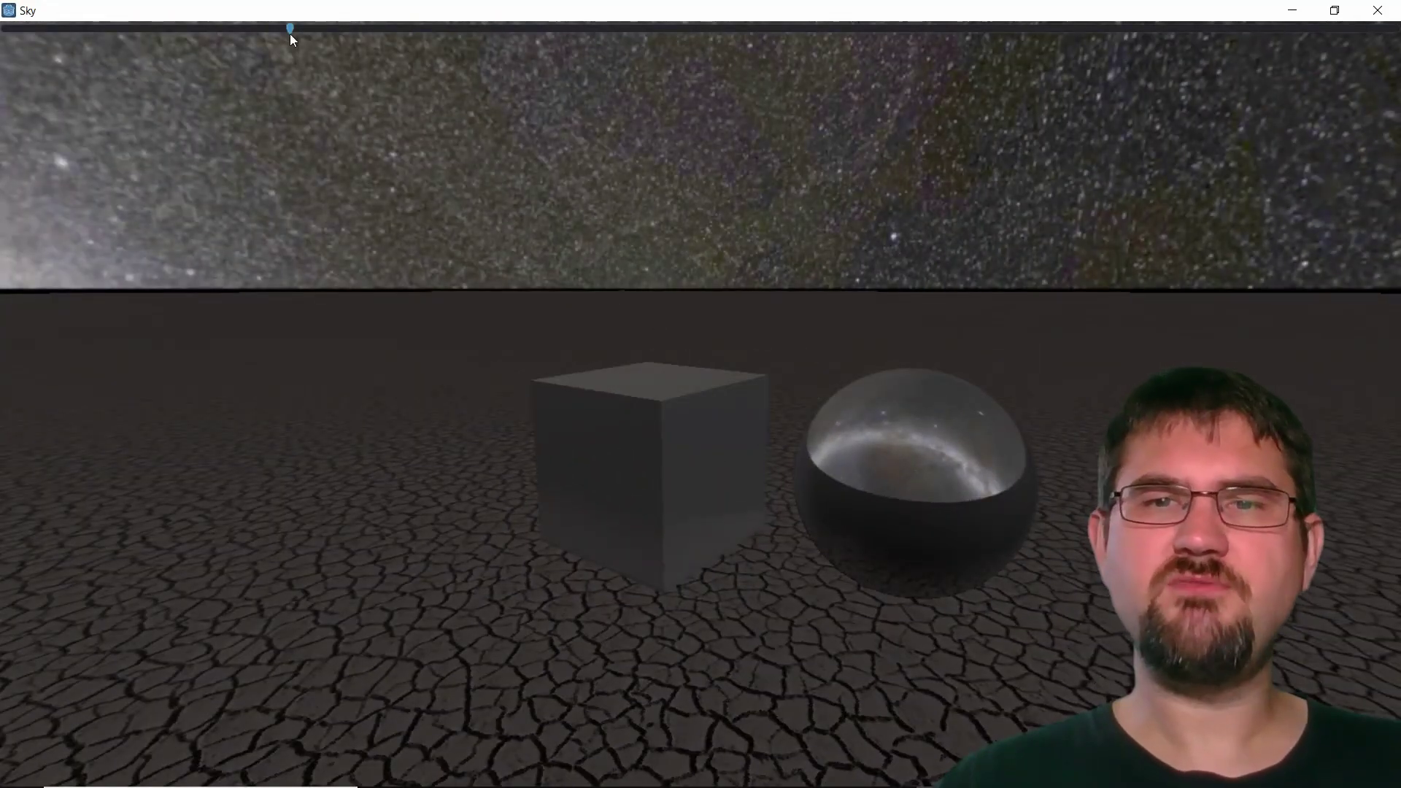
left_click_drag(287, 27, 404, 141)
left_click_drag(485, 204, 454, 187)
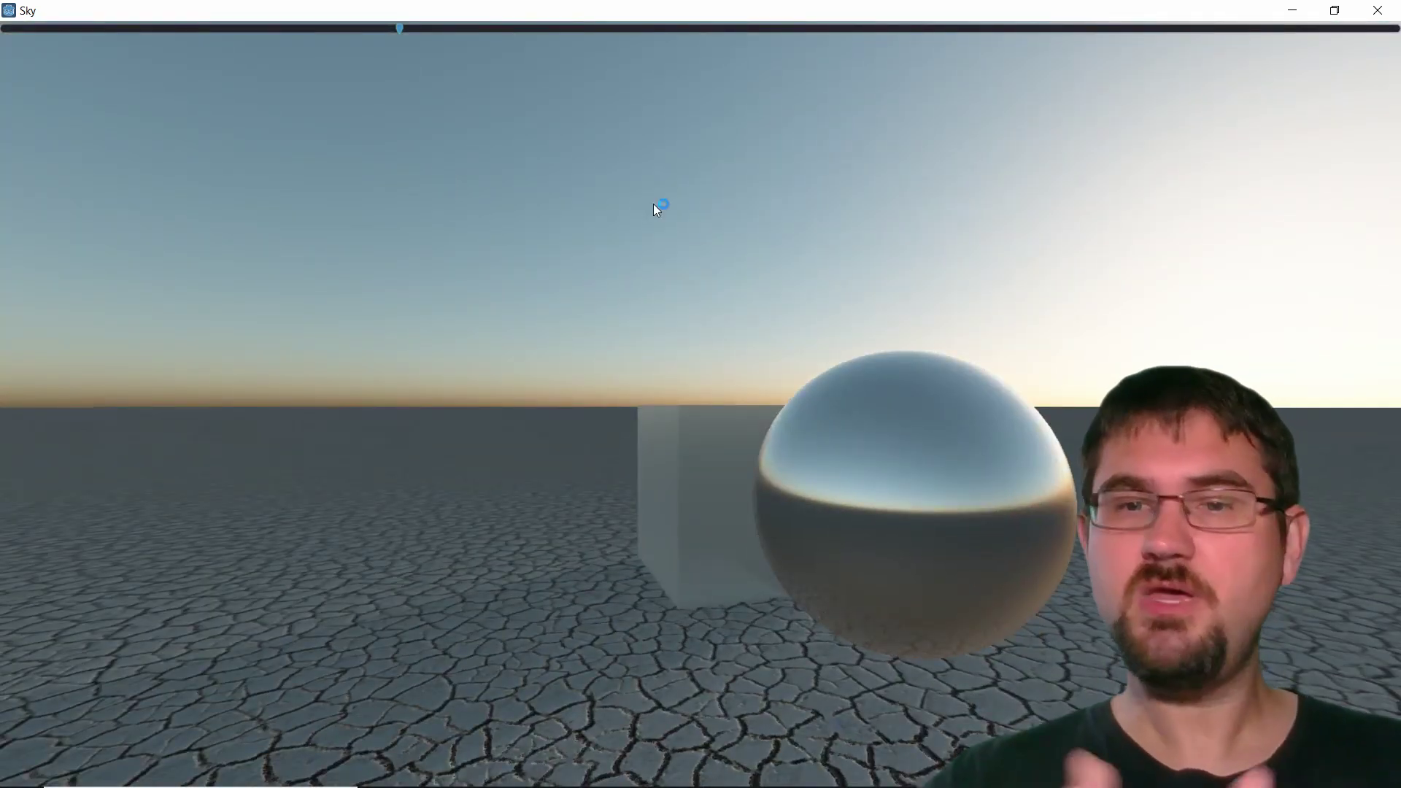